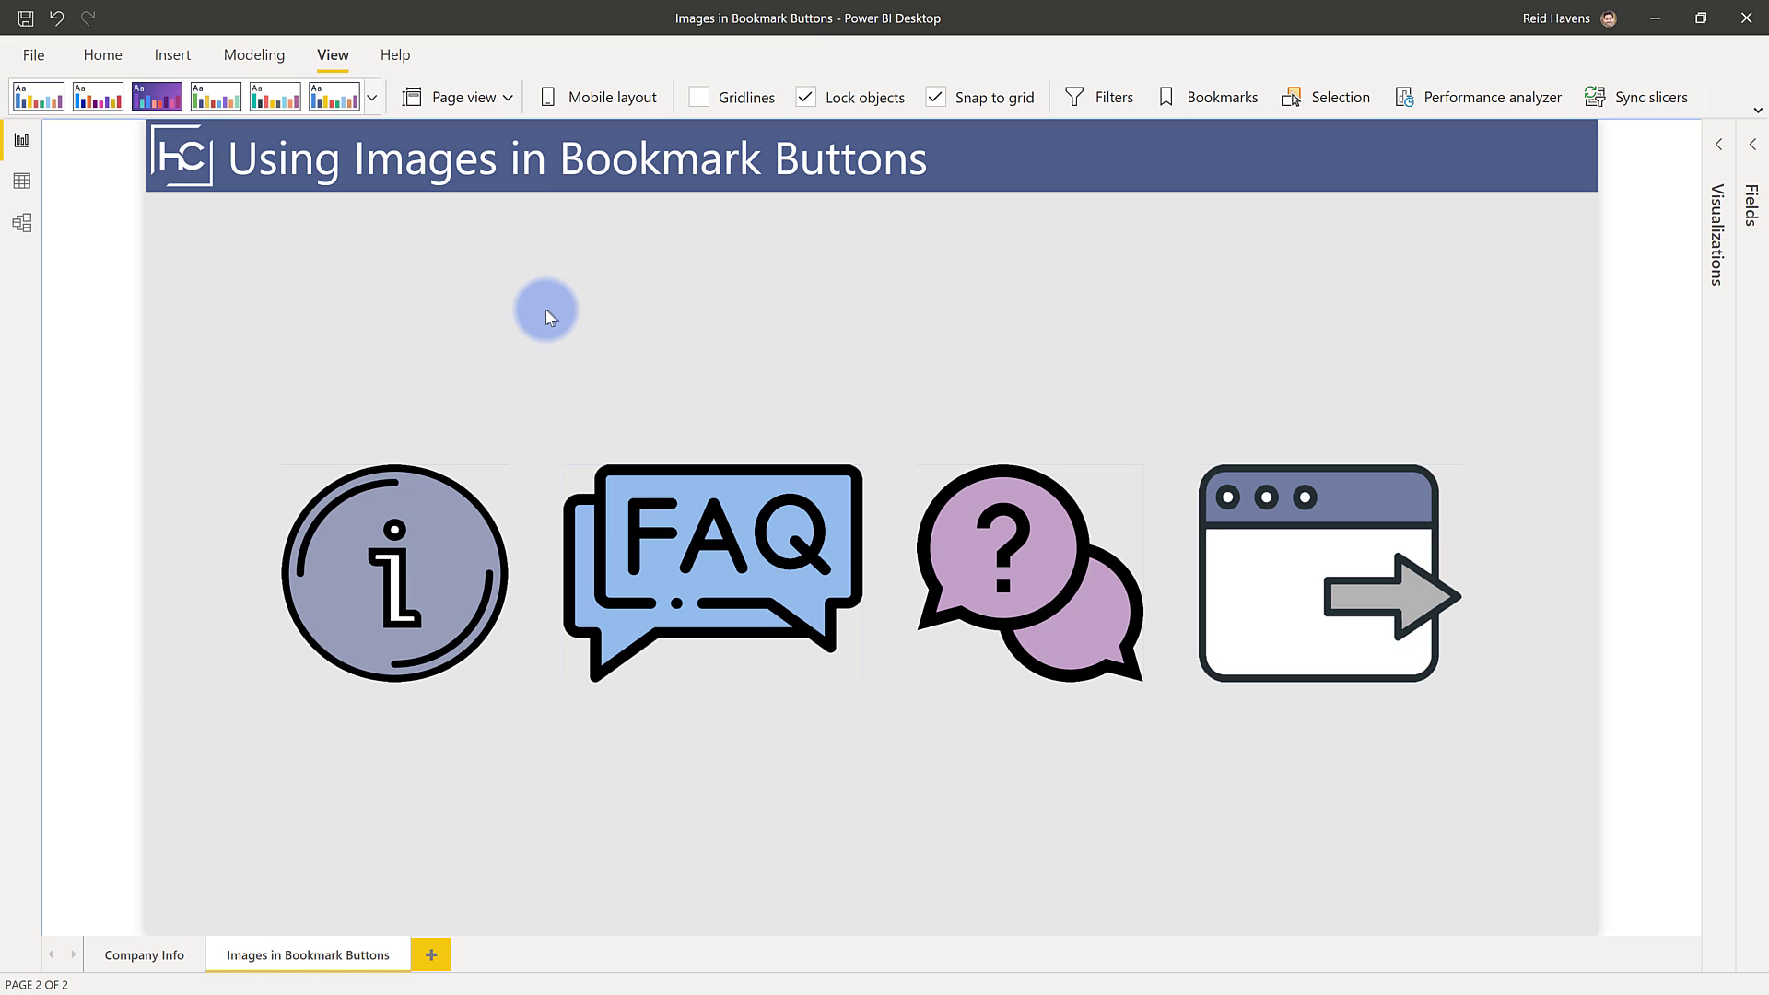
Step: Select the info, FAQ, question-bubble and page navigation buttons in turn
left_click(428, 529)
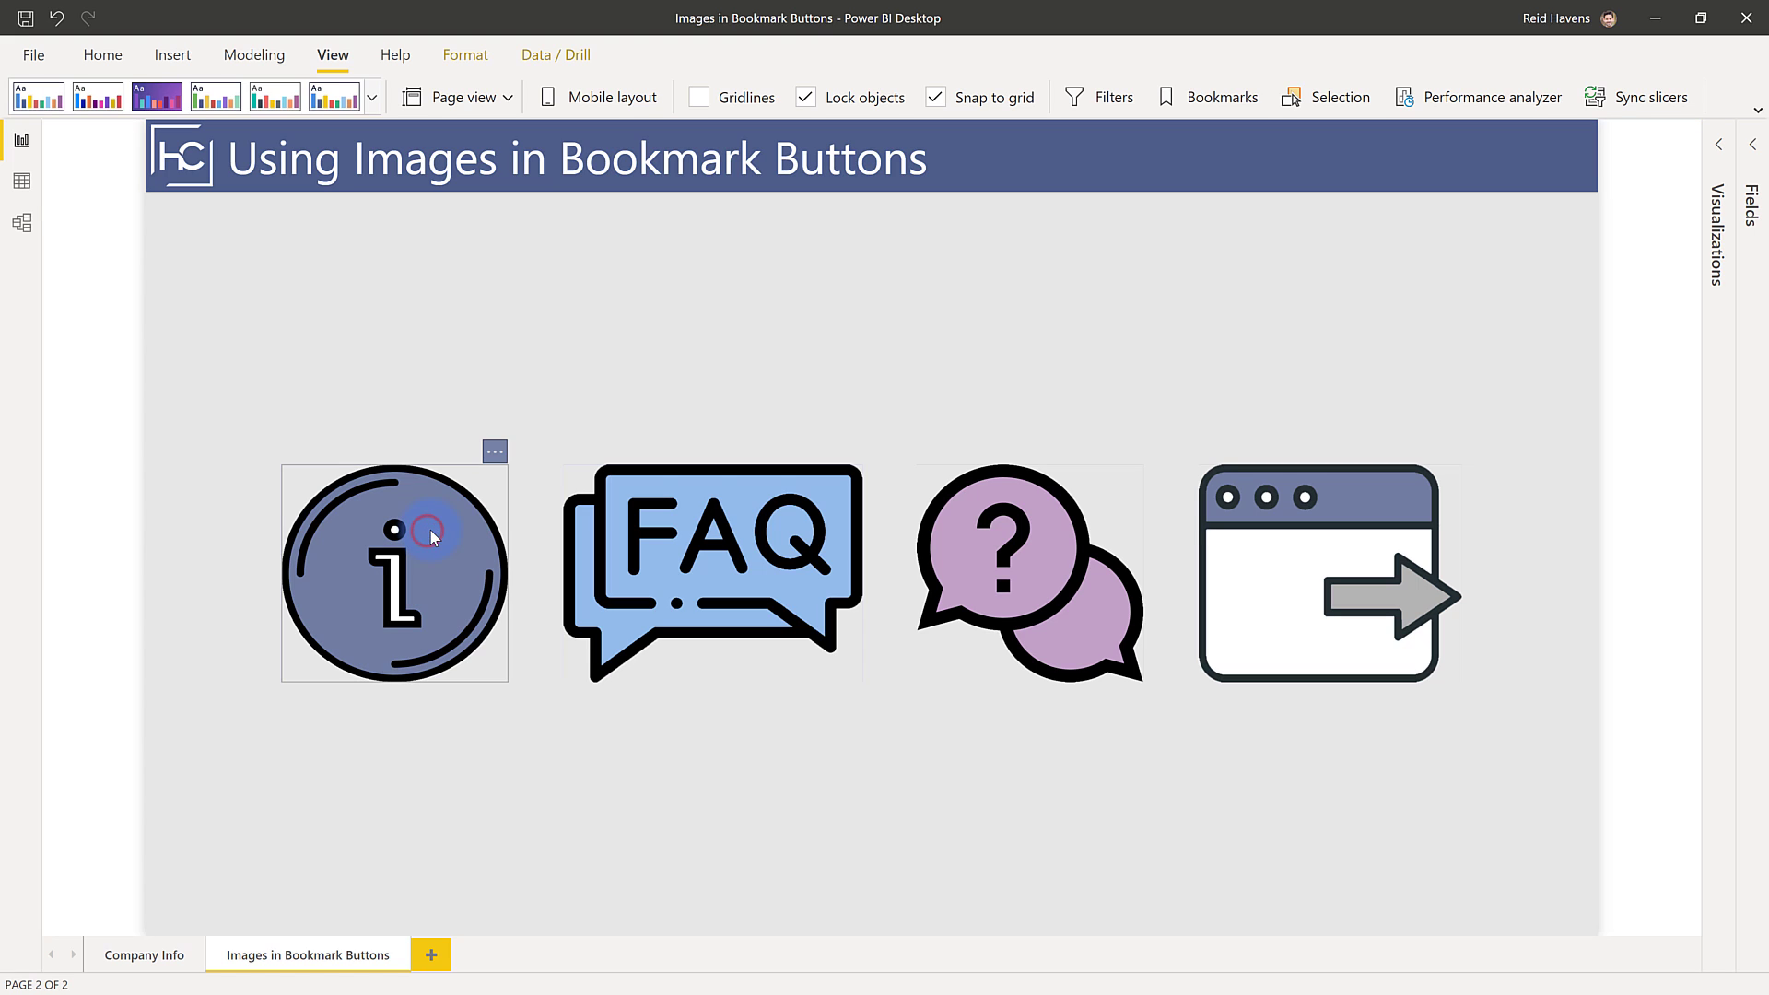
left_click(728, 557)
left_click(1023, 558)
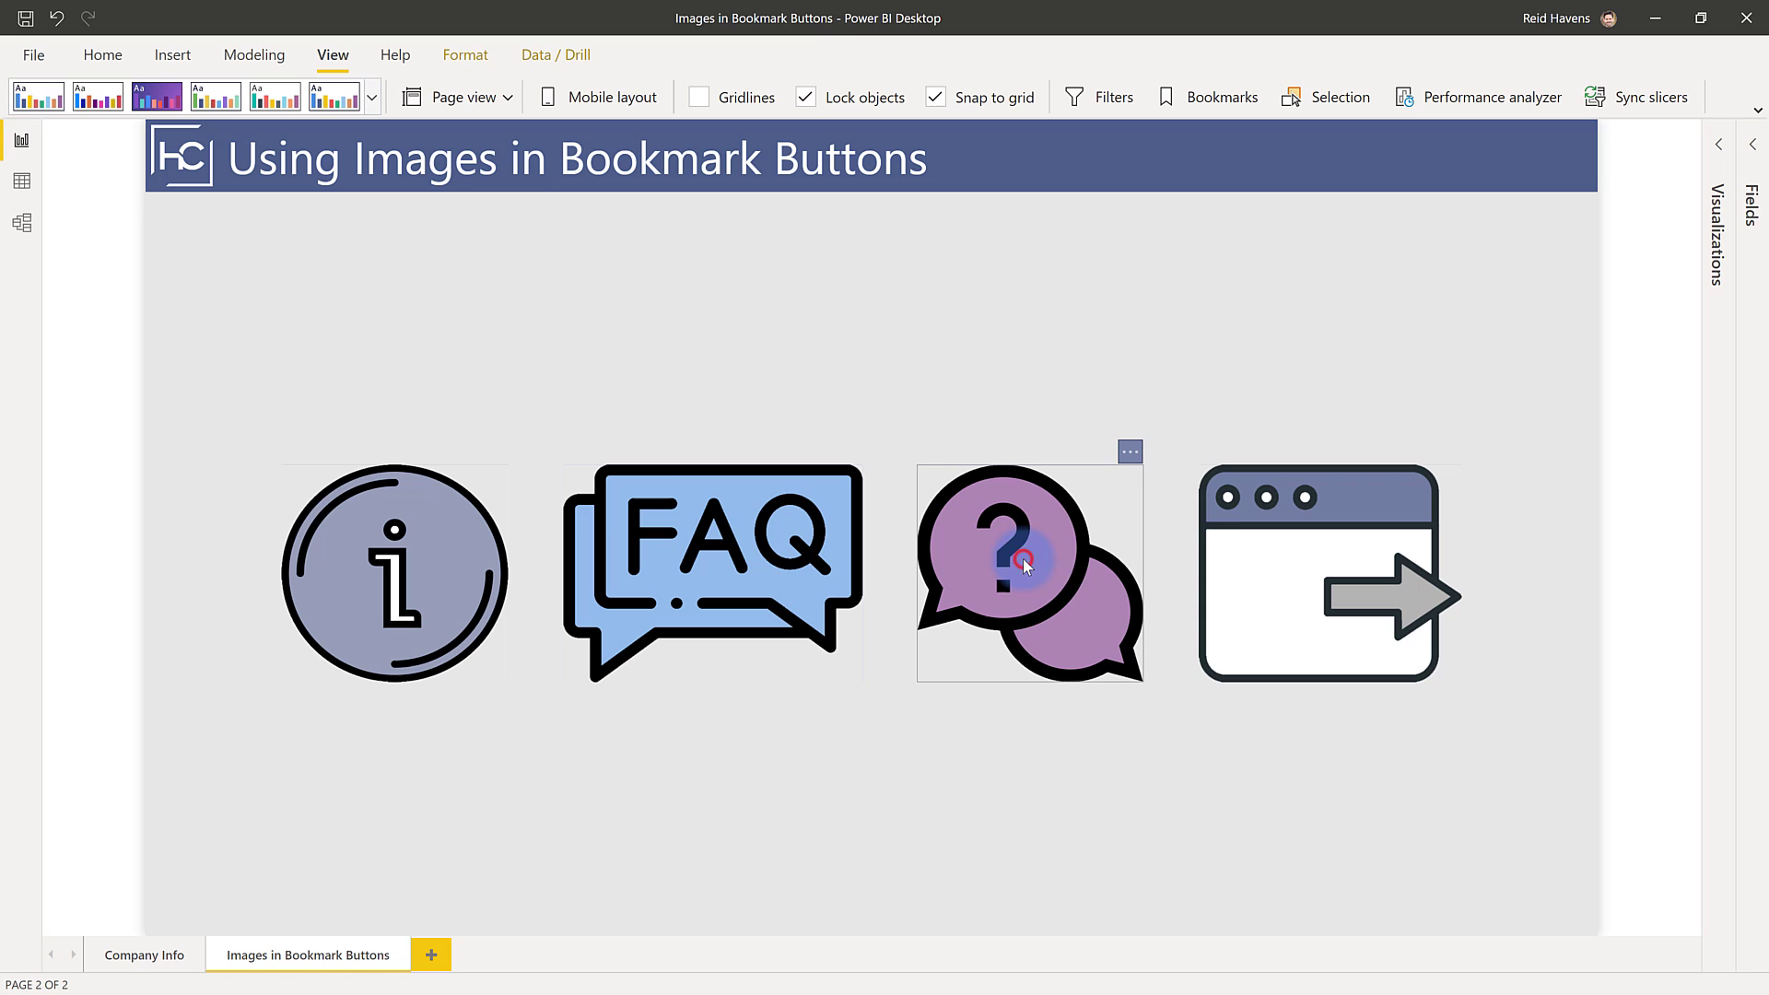
left_click(1231, 536)
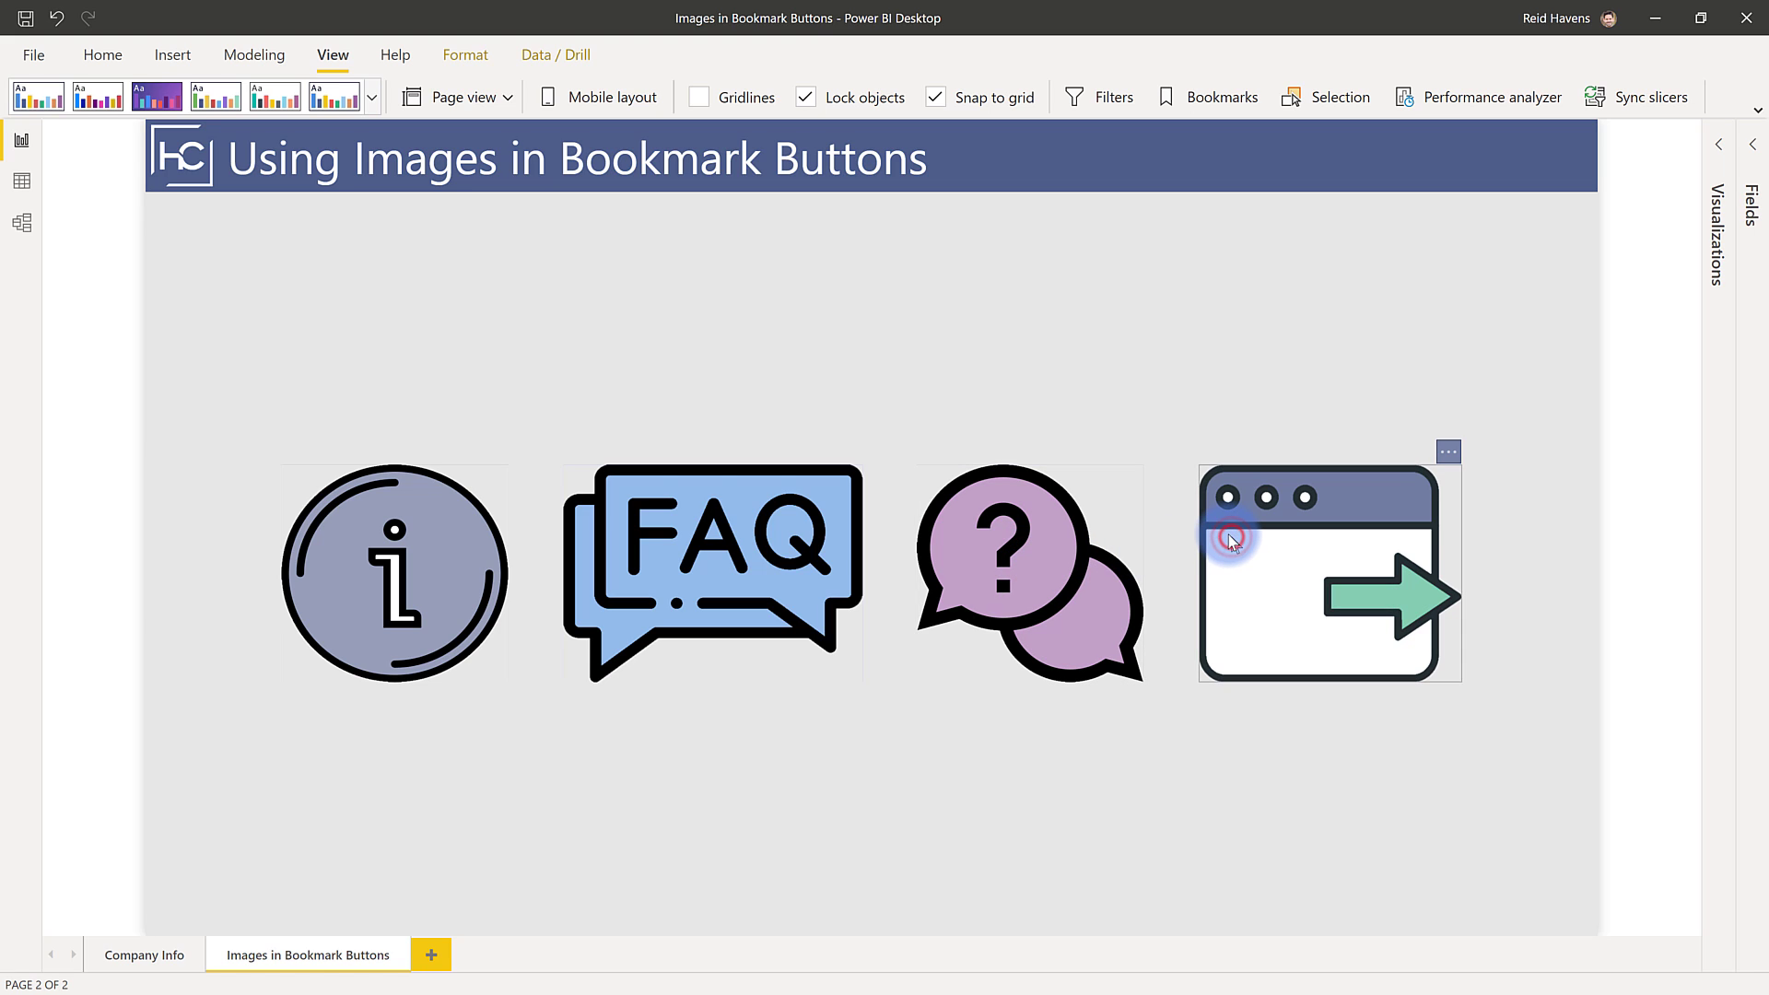
Step: Review the navigation button's Fill states in the Visualizations pane, then remove and restore its image
left_click(1719, 145)
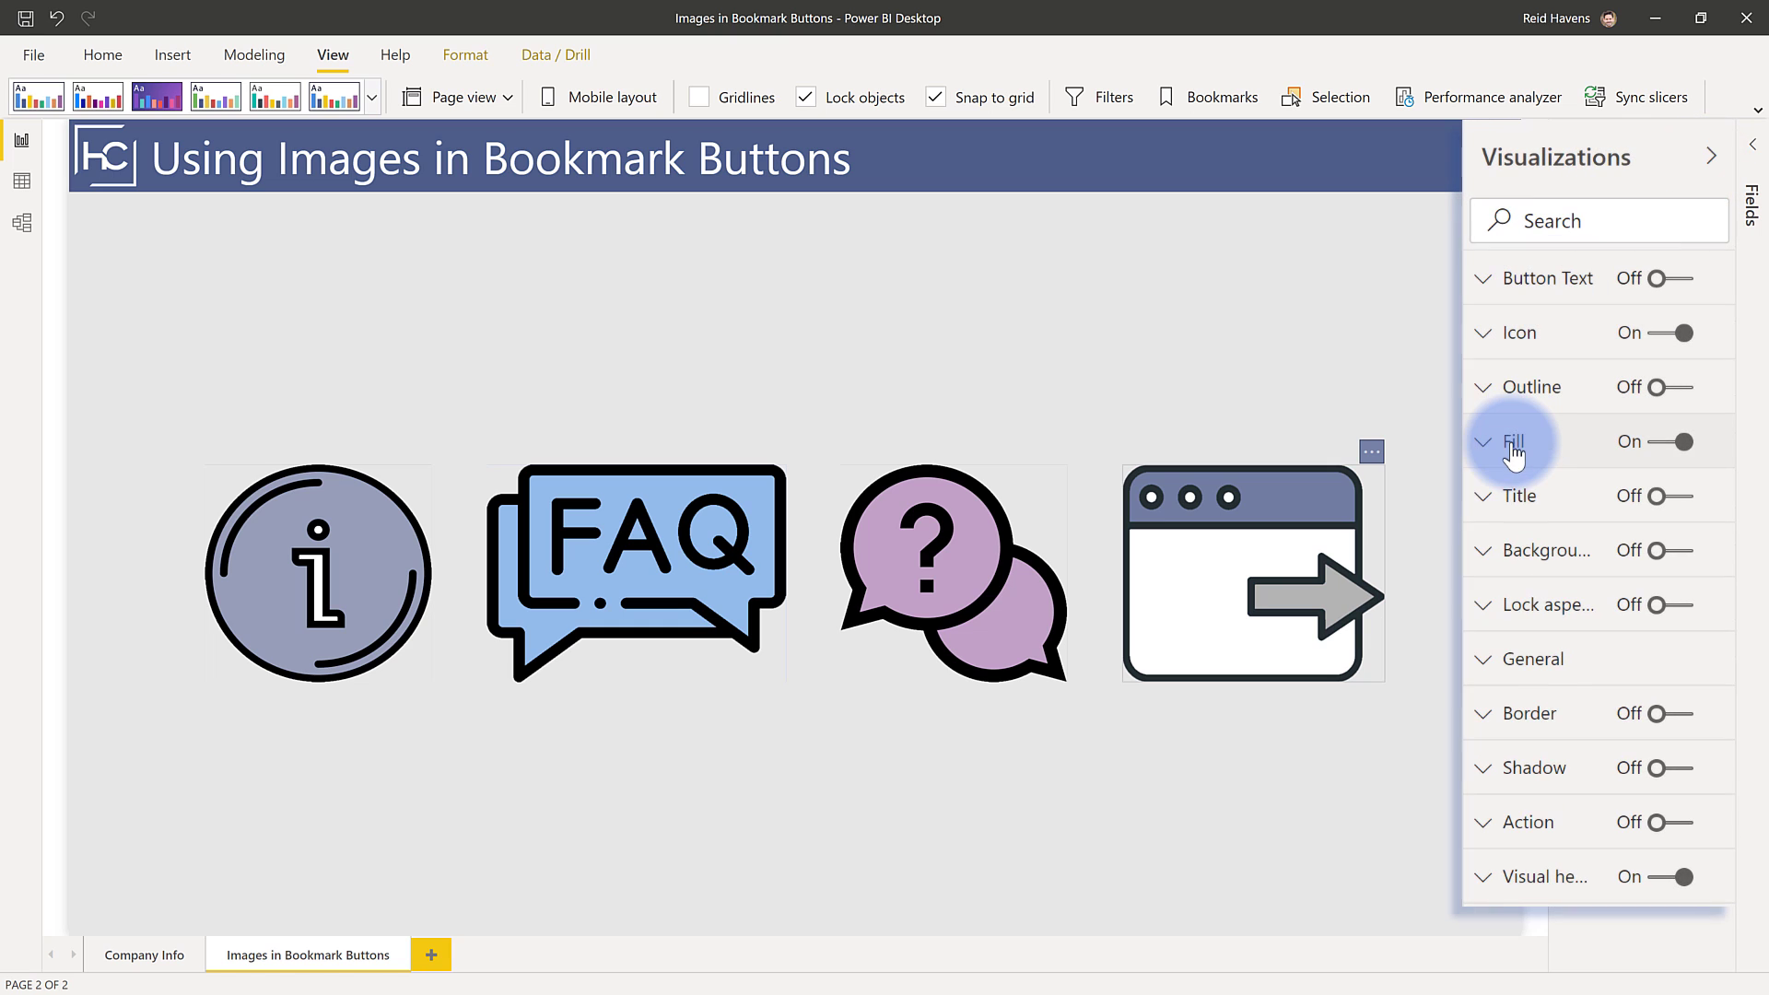
left_click(1560, 374)
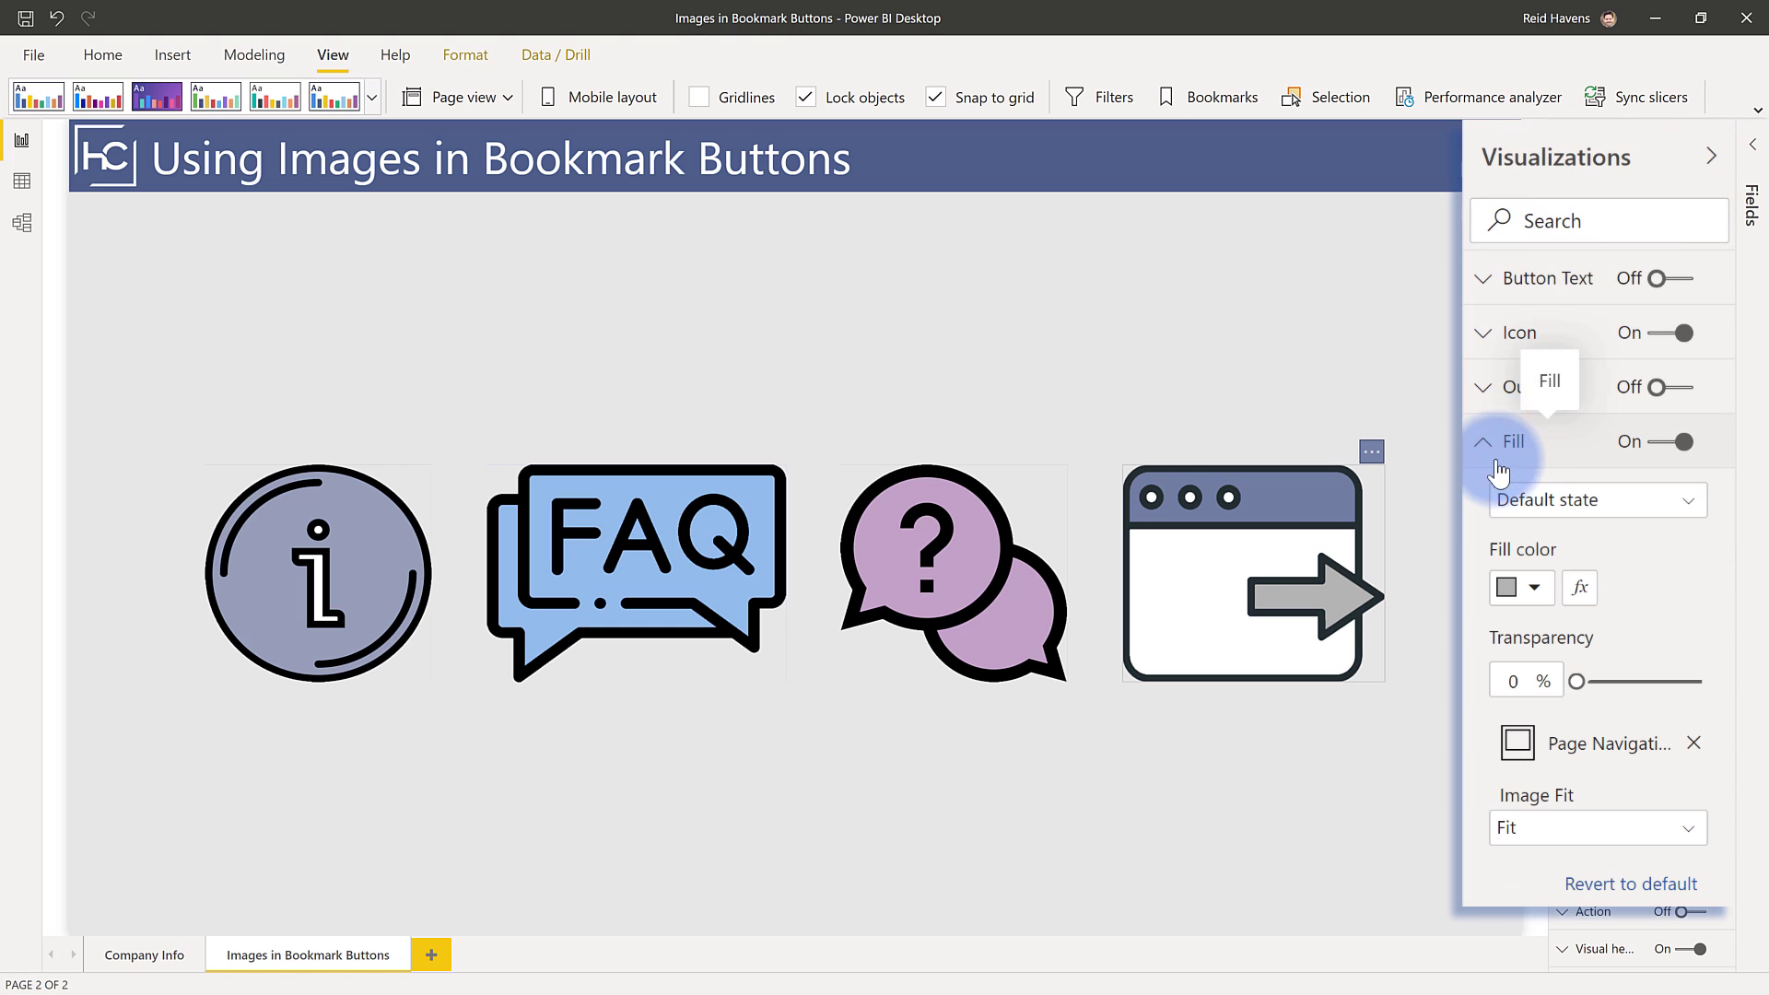
left_click(1541, 502)
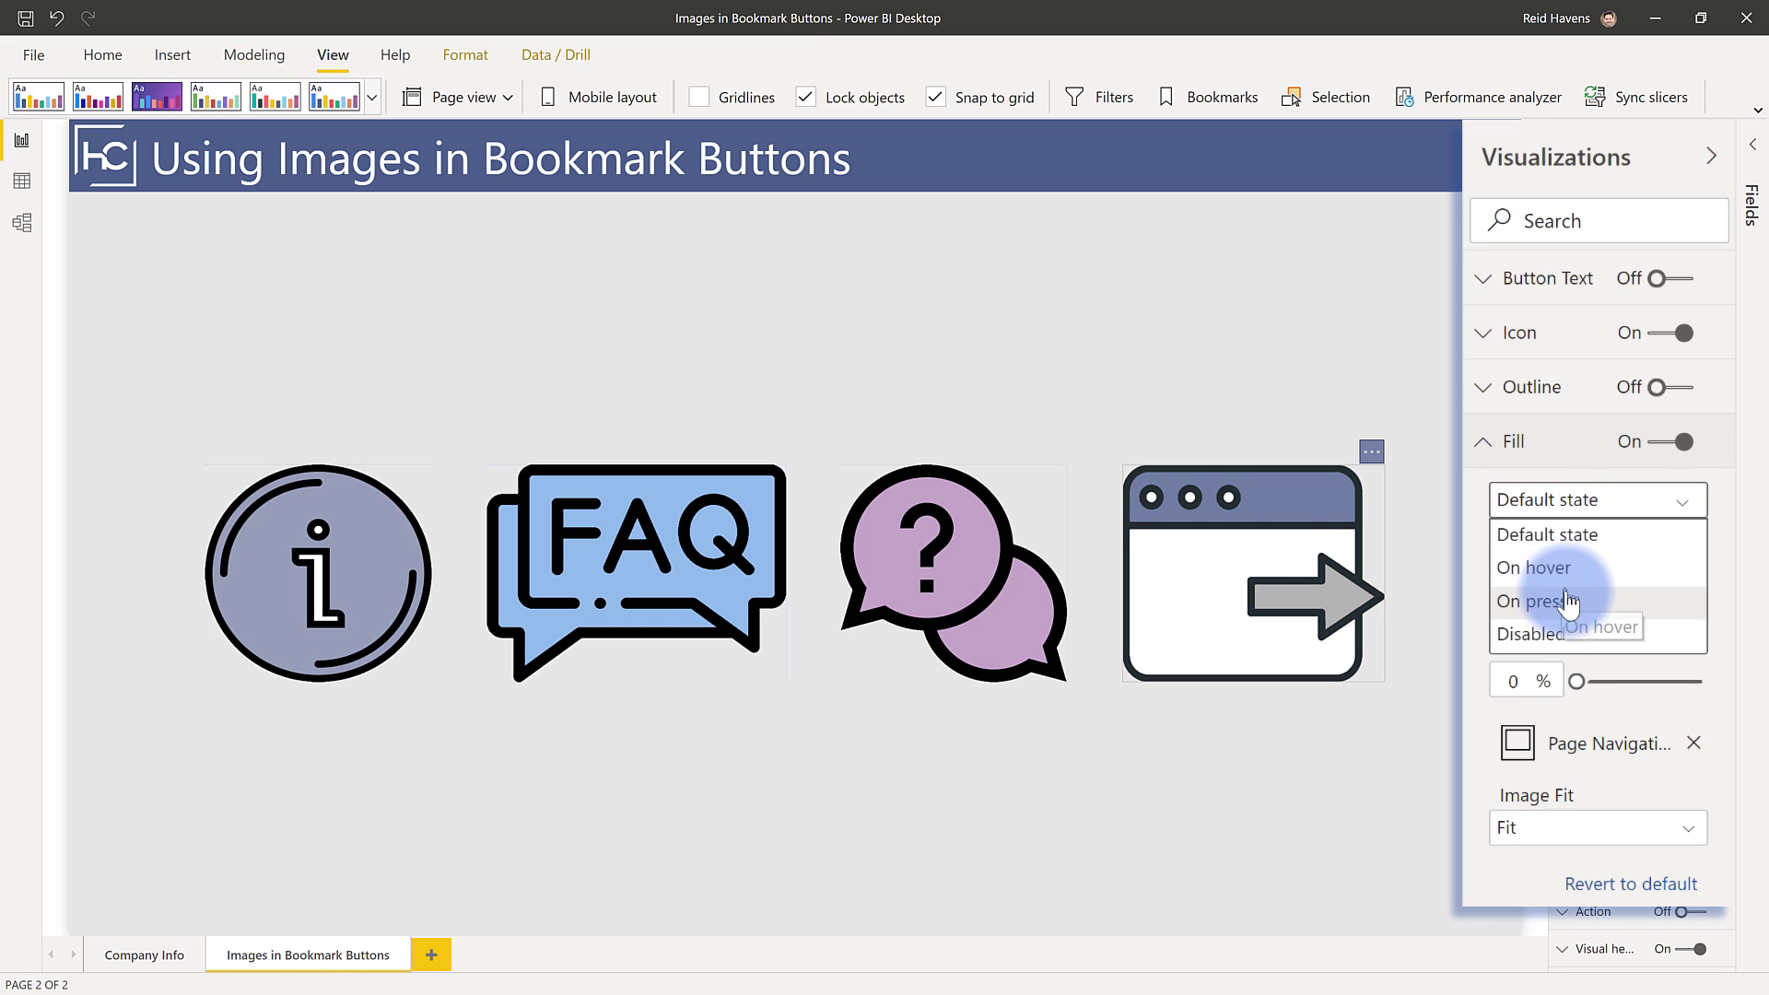
left_click(1255, 532)
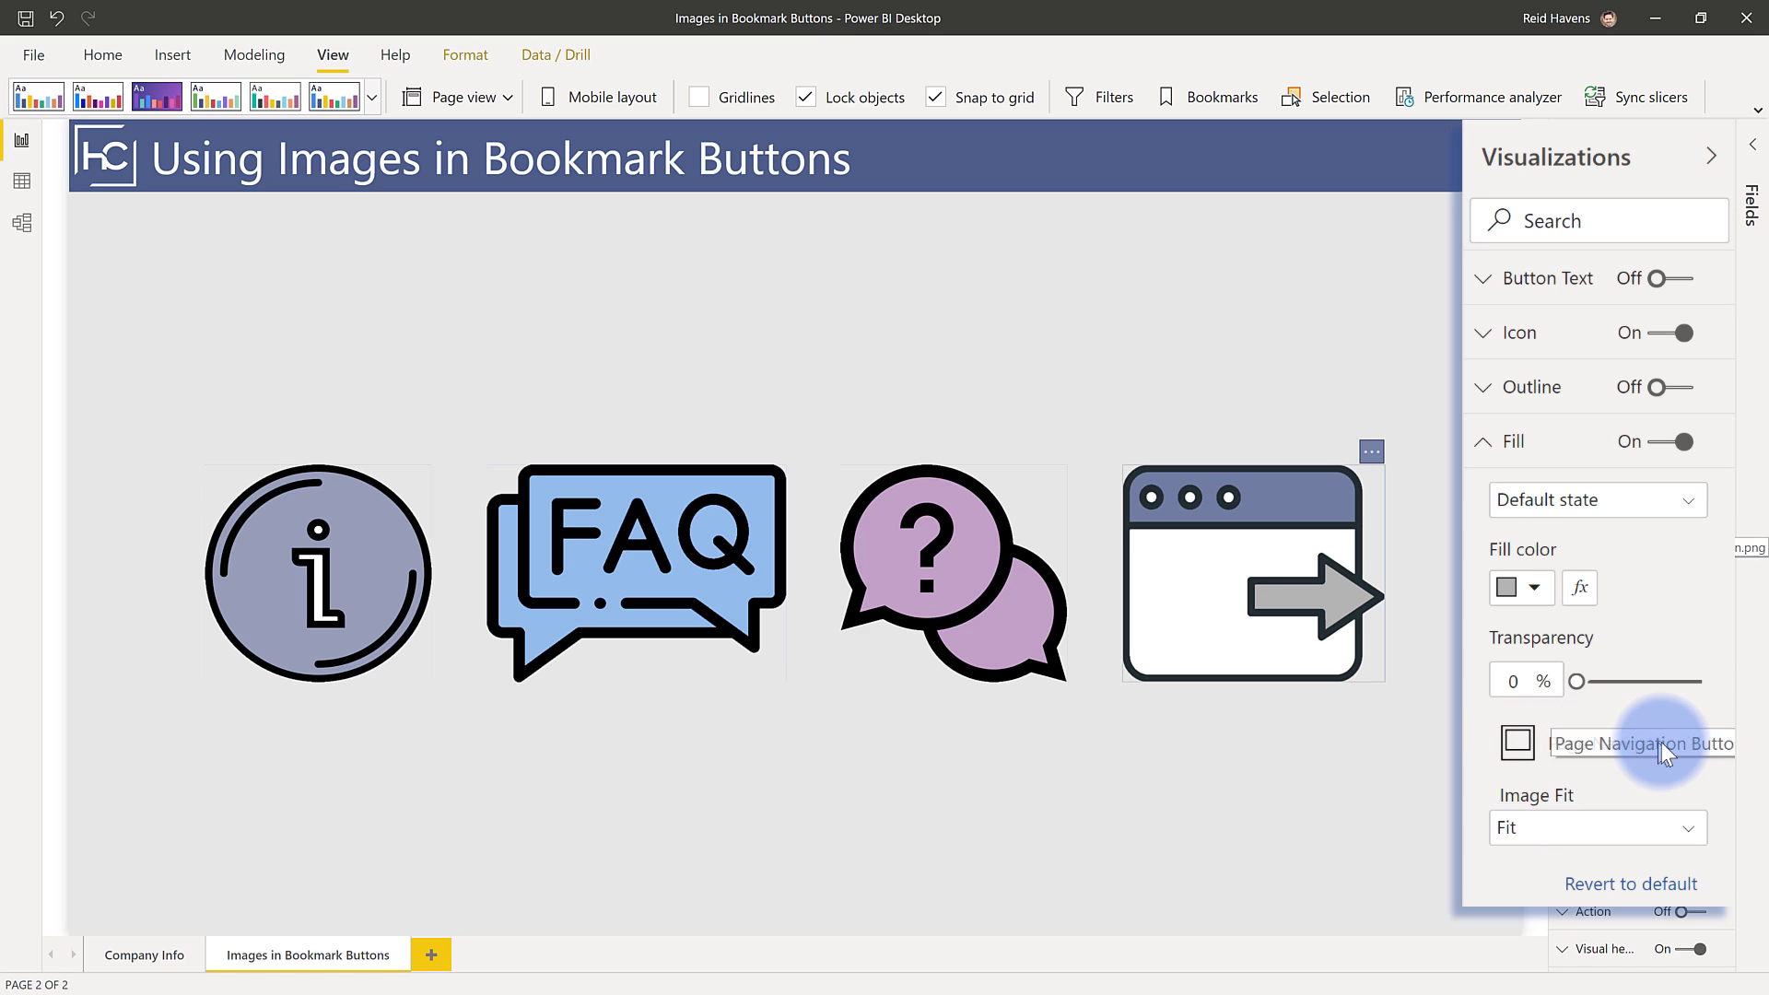
left_click(1701, 741)
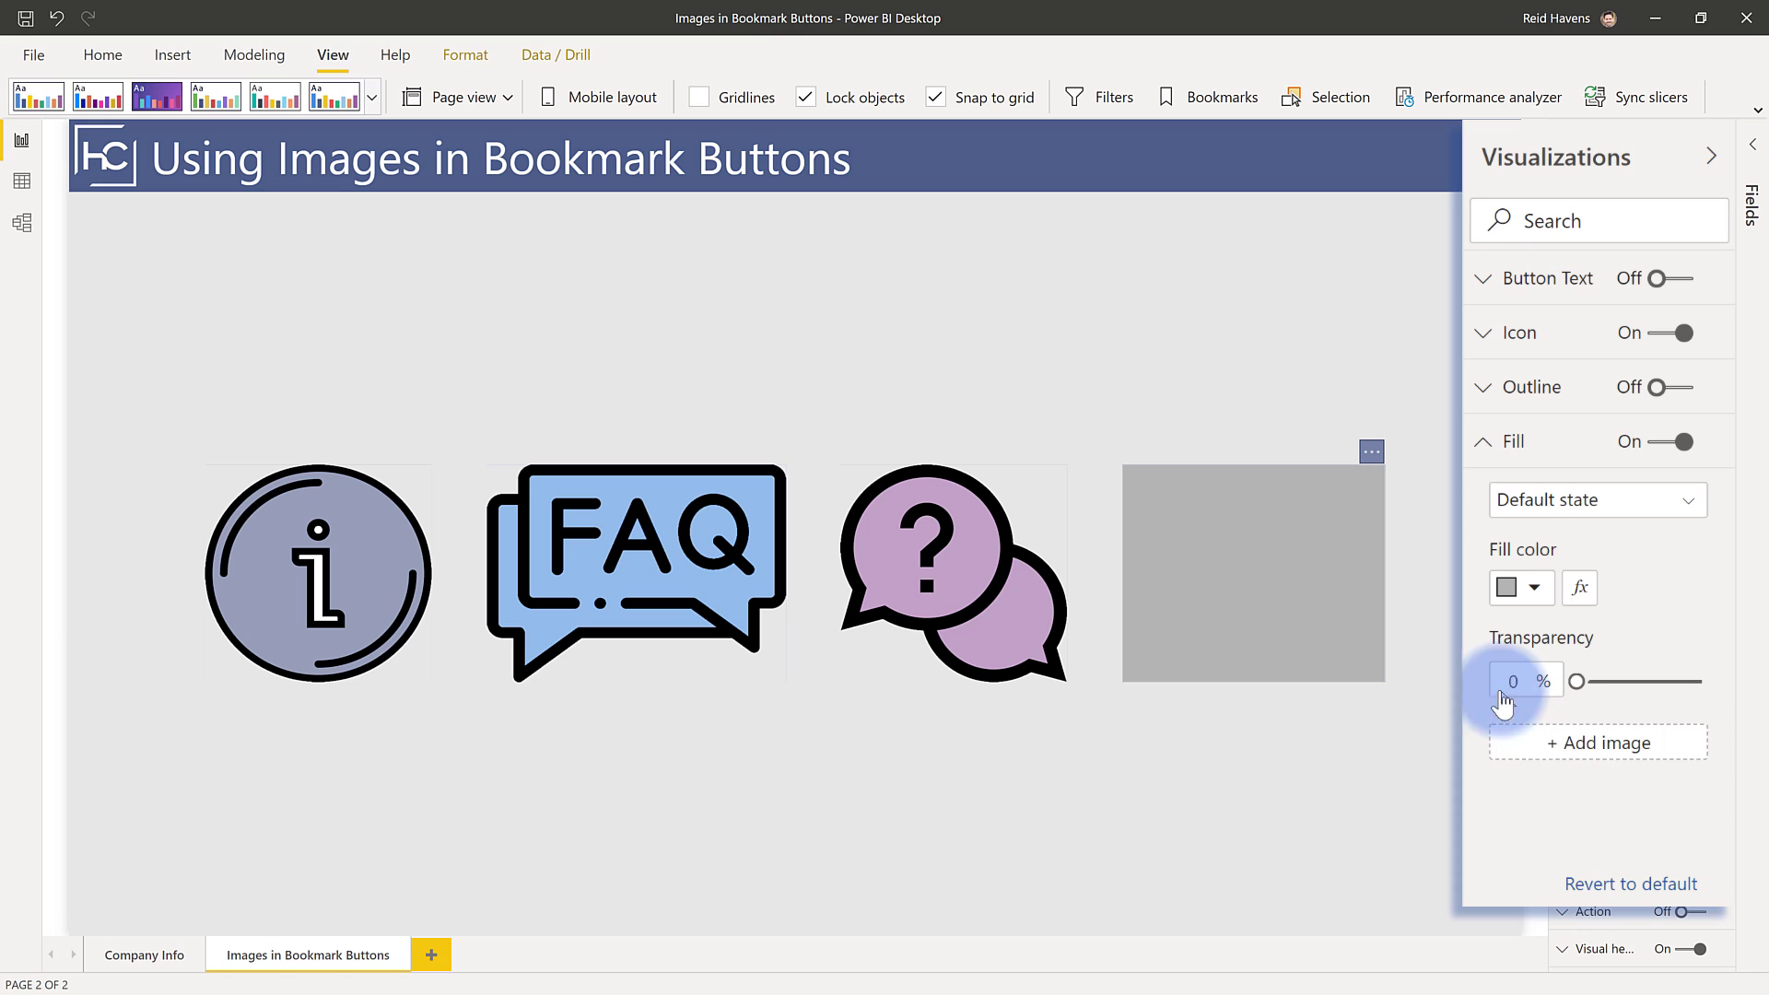
key("ctrl+z")
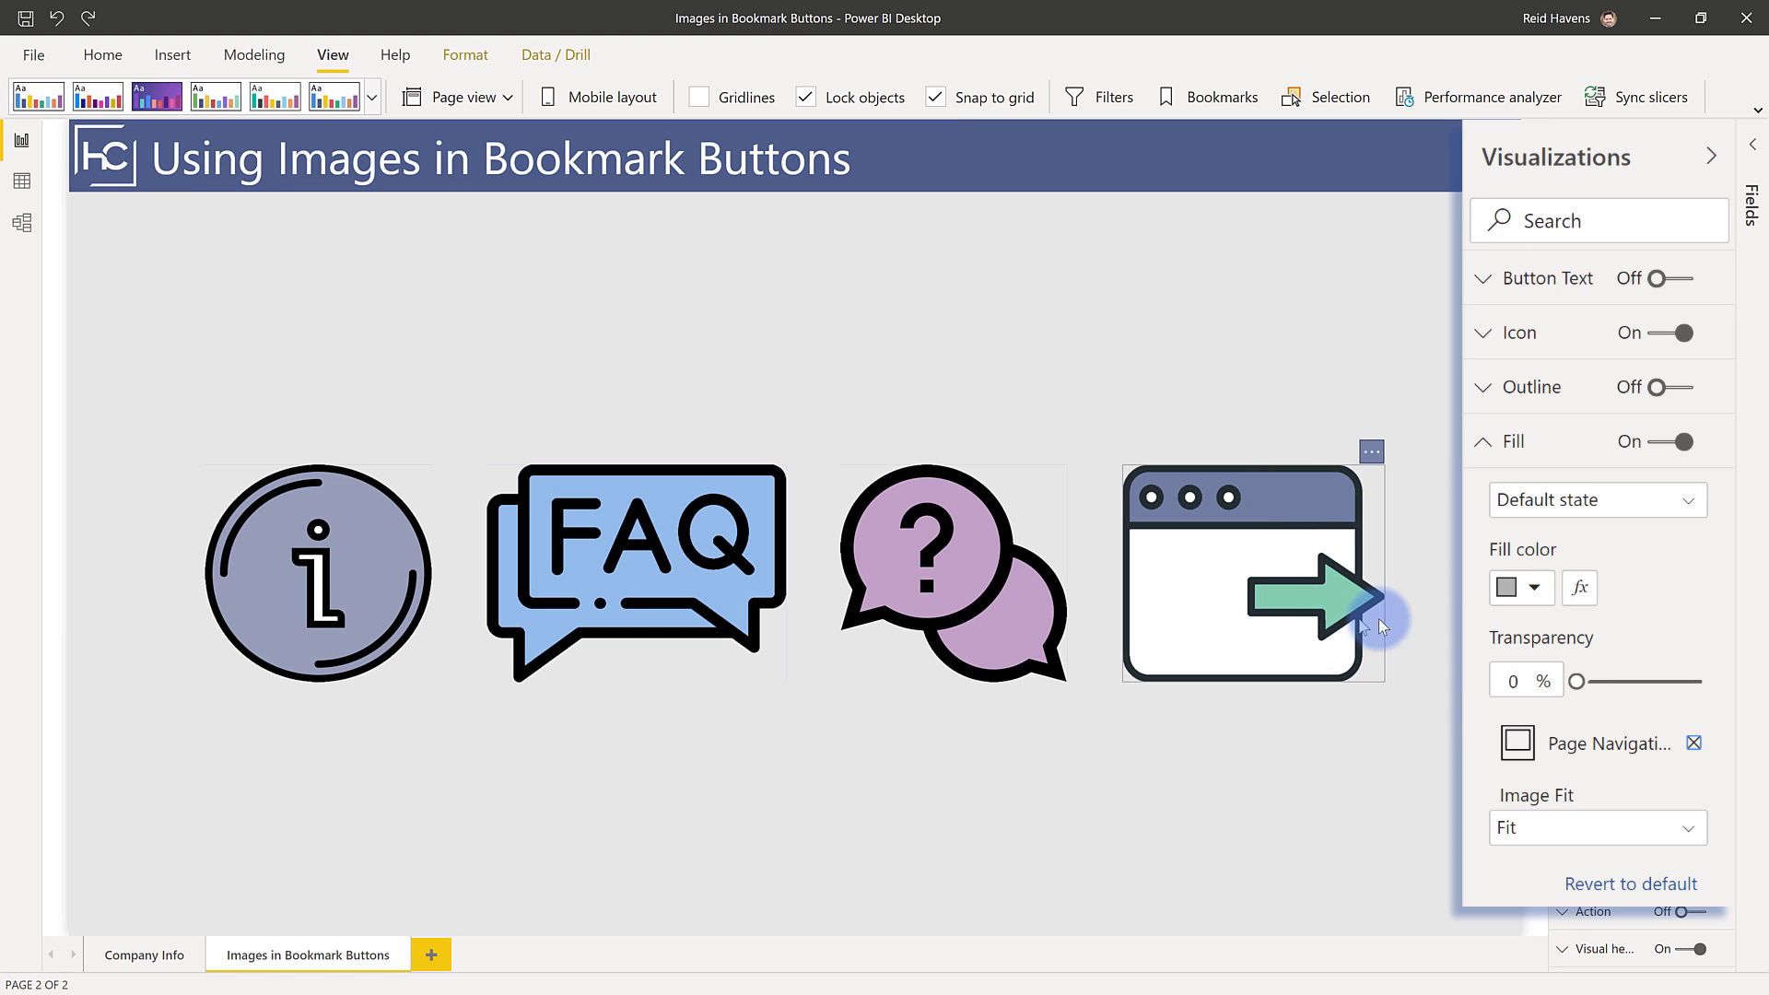
left_click(1434, 434)
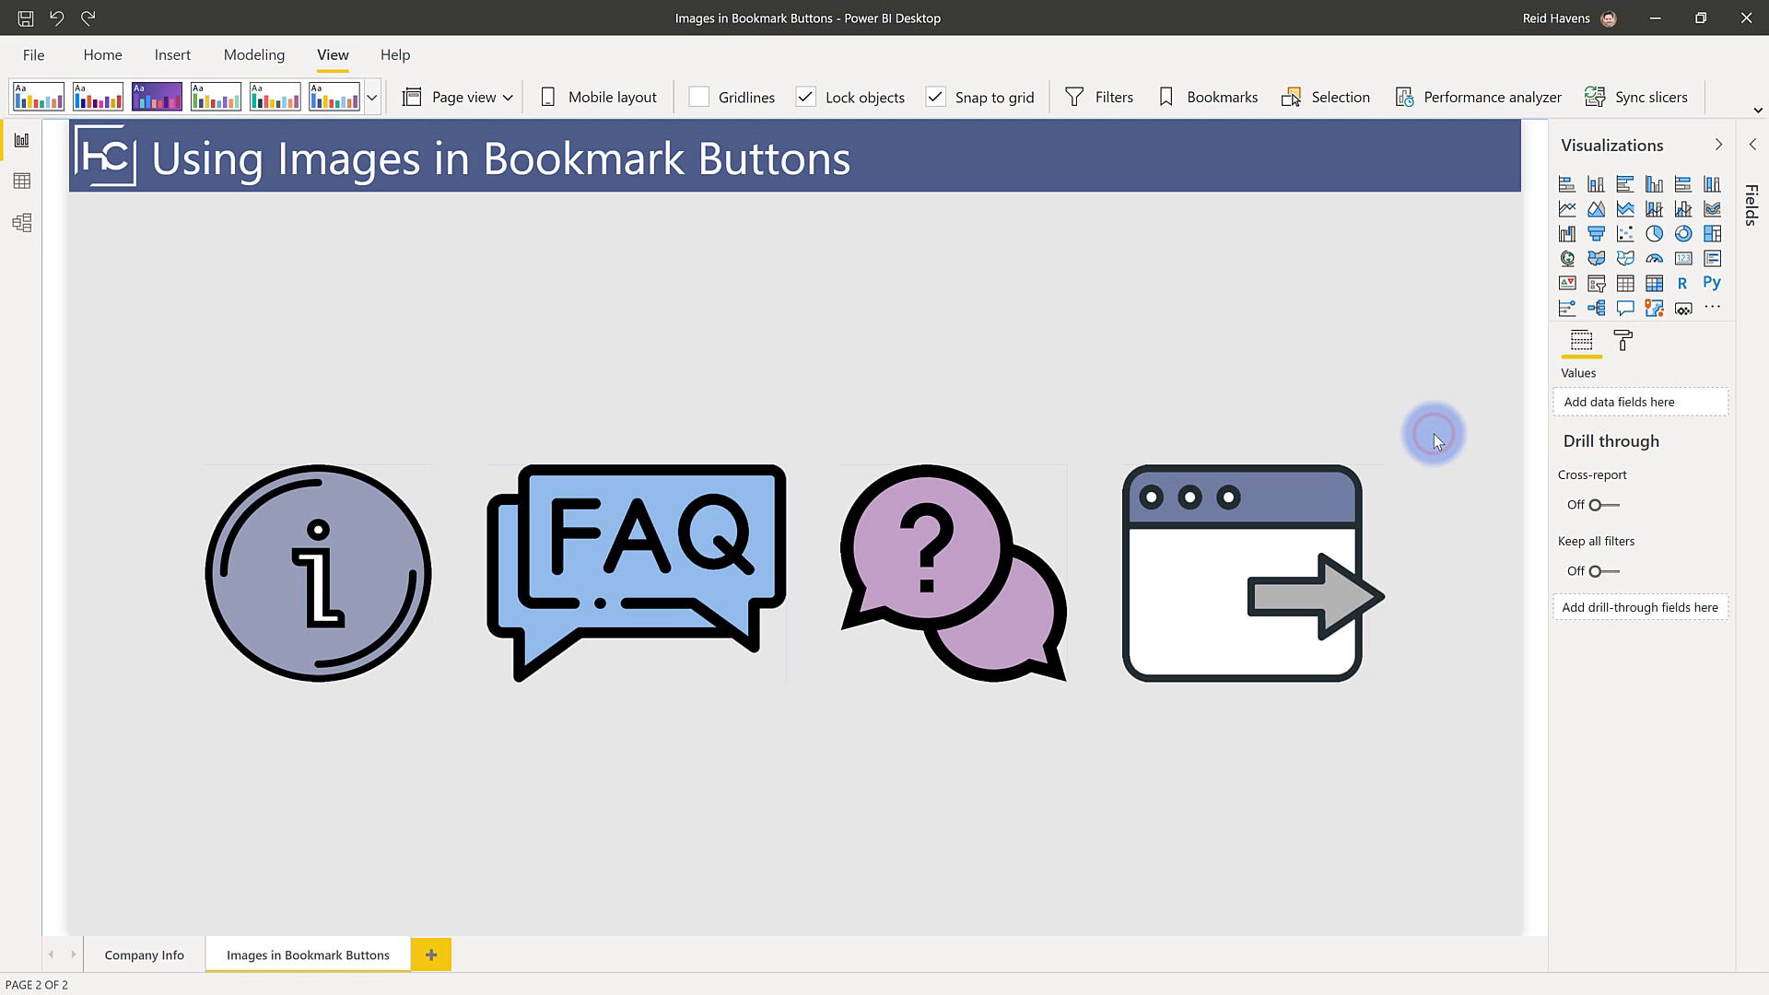
mouse_move(1339, 576)
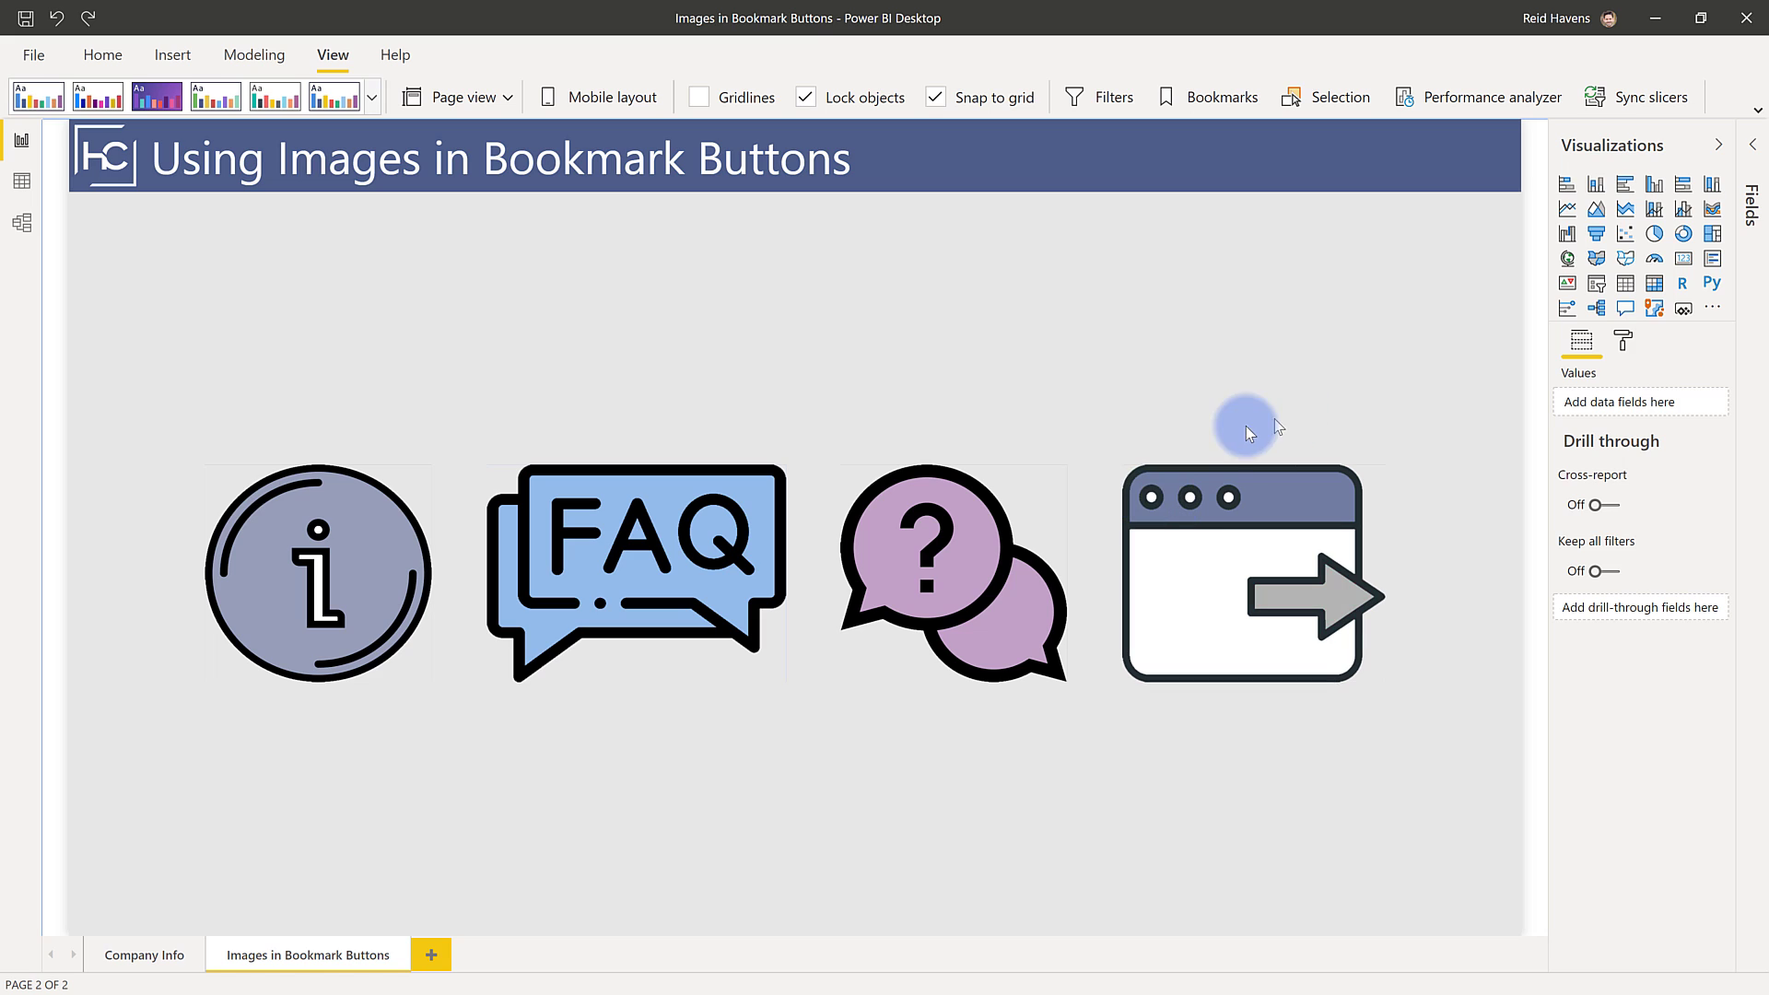
left_click(1330, 593)
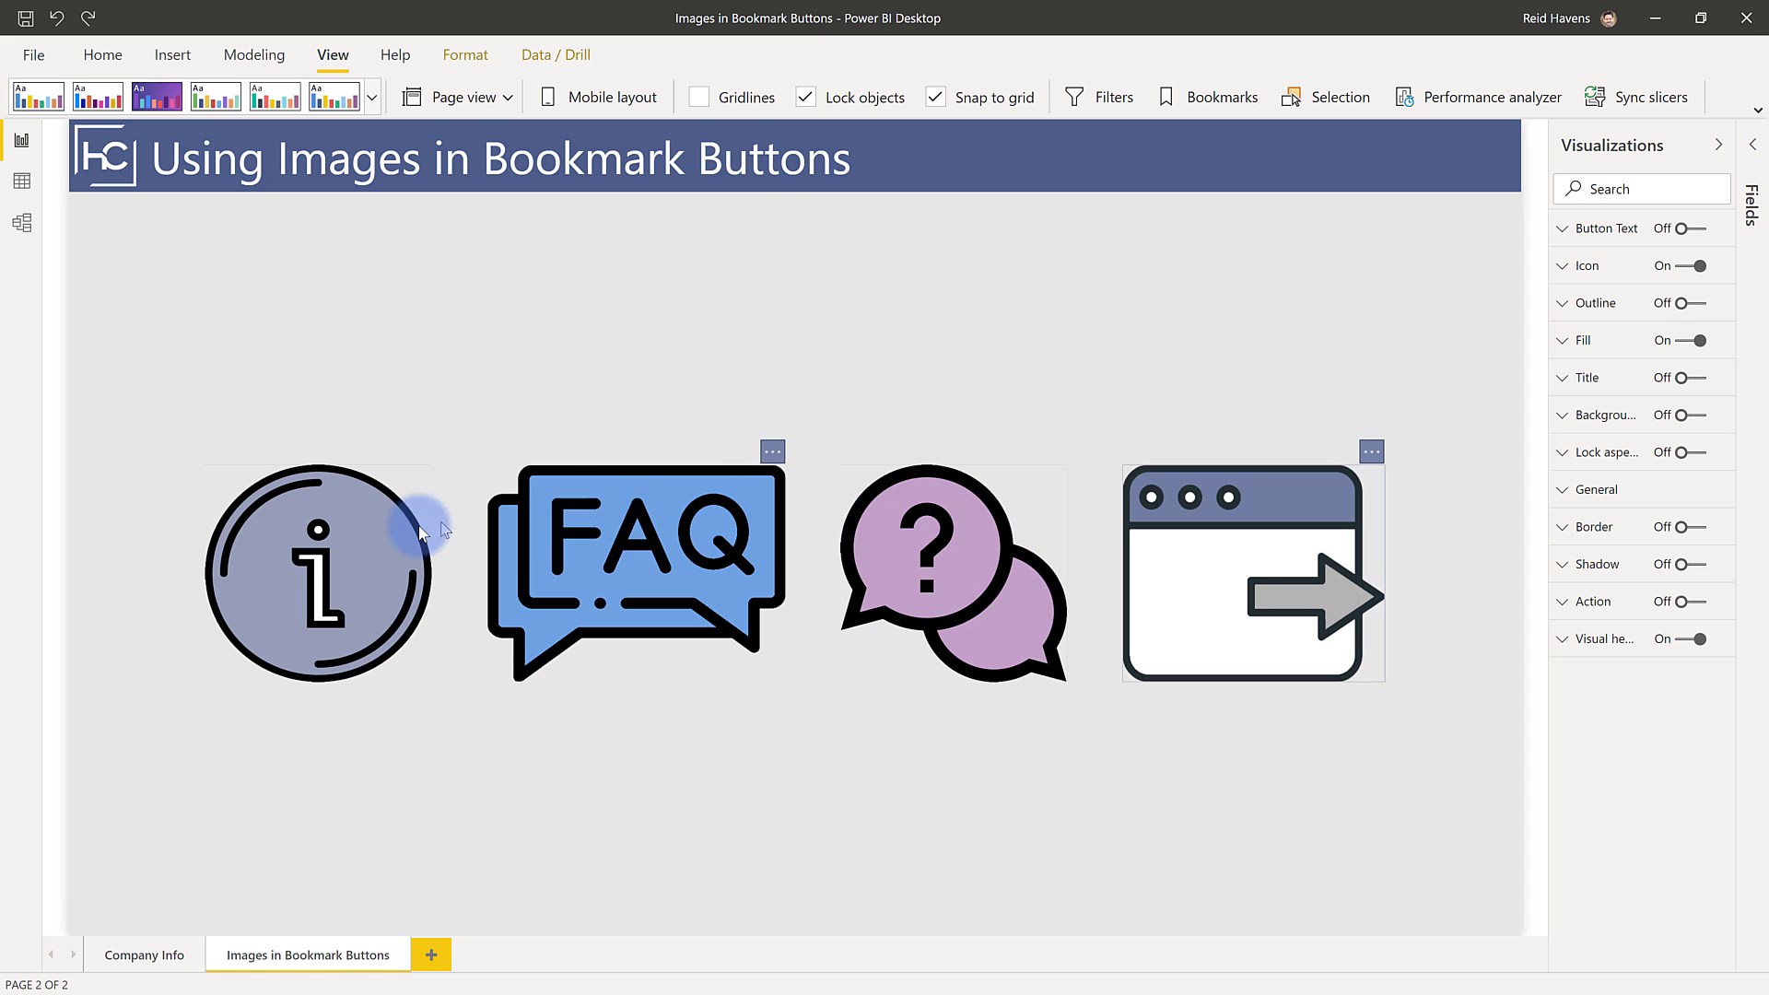
Step: Select the info and FAQ buttons, then clear the selection on the report page
left_click(247, 545)
left_click(575, 534)
left_click(678, 325)
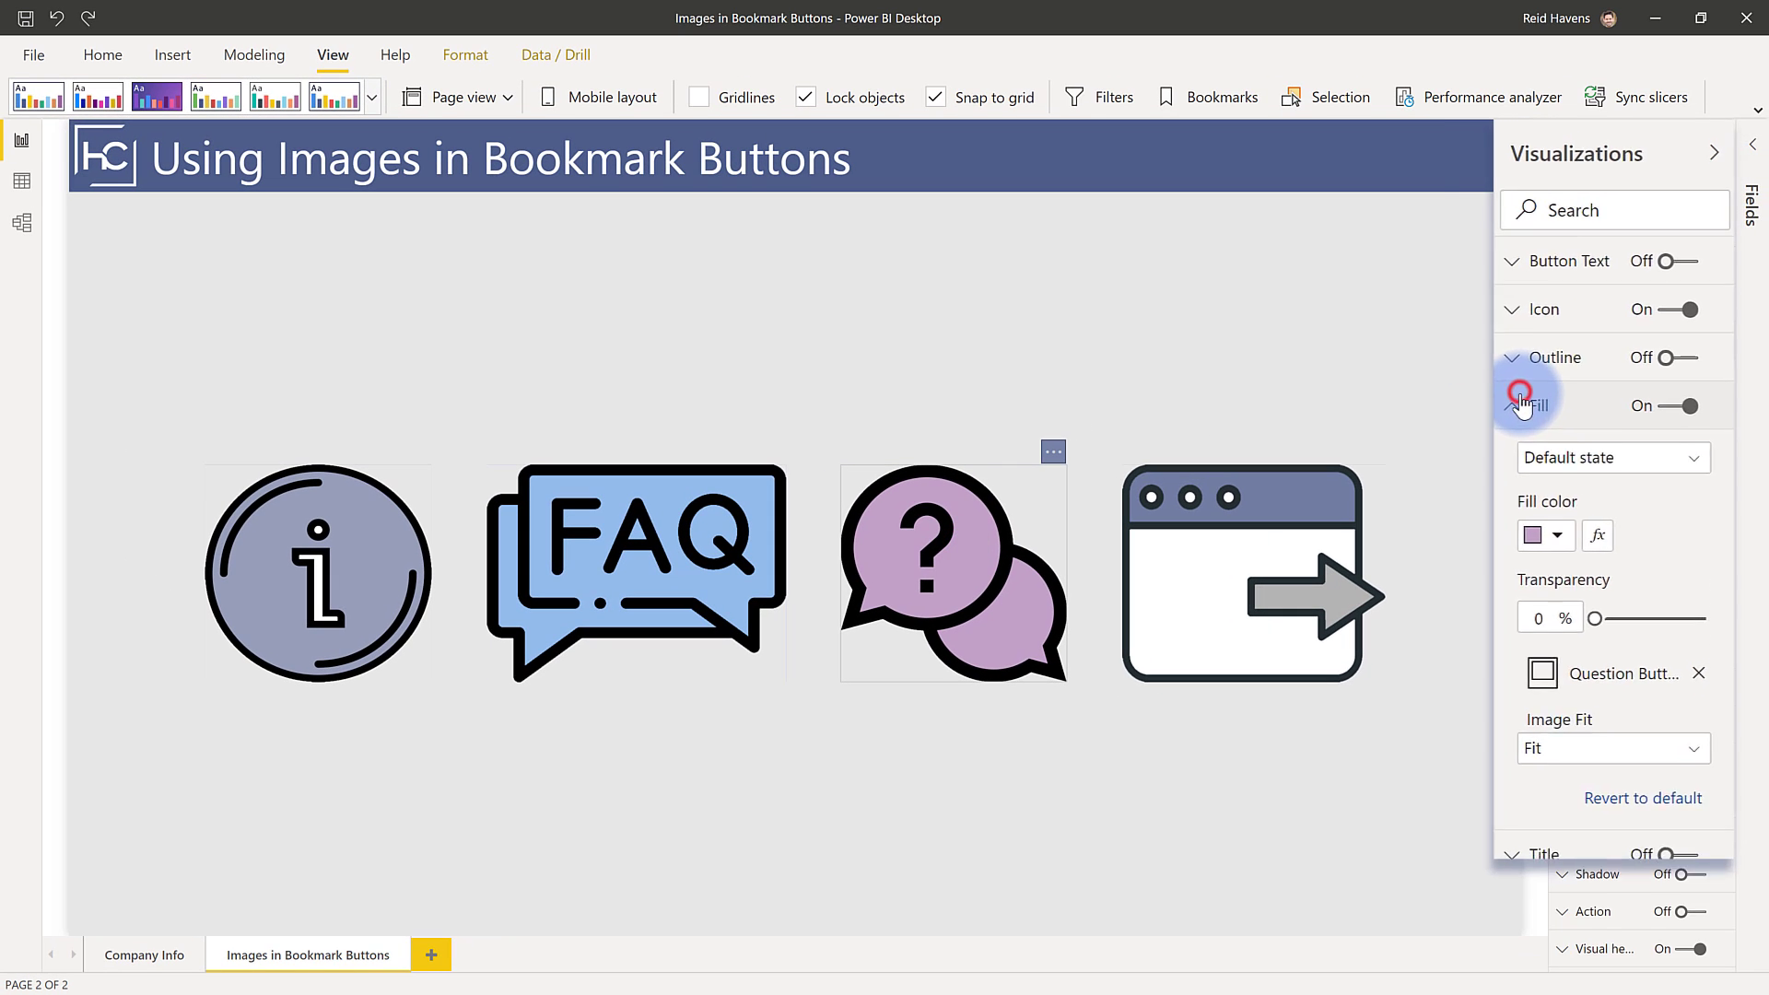
Step: Keep the question button's image fit at Fit and turn off Lock objects
left_click(1578, 749)
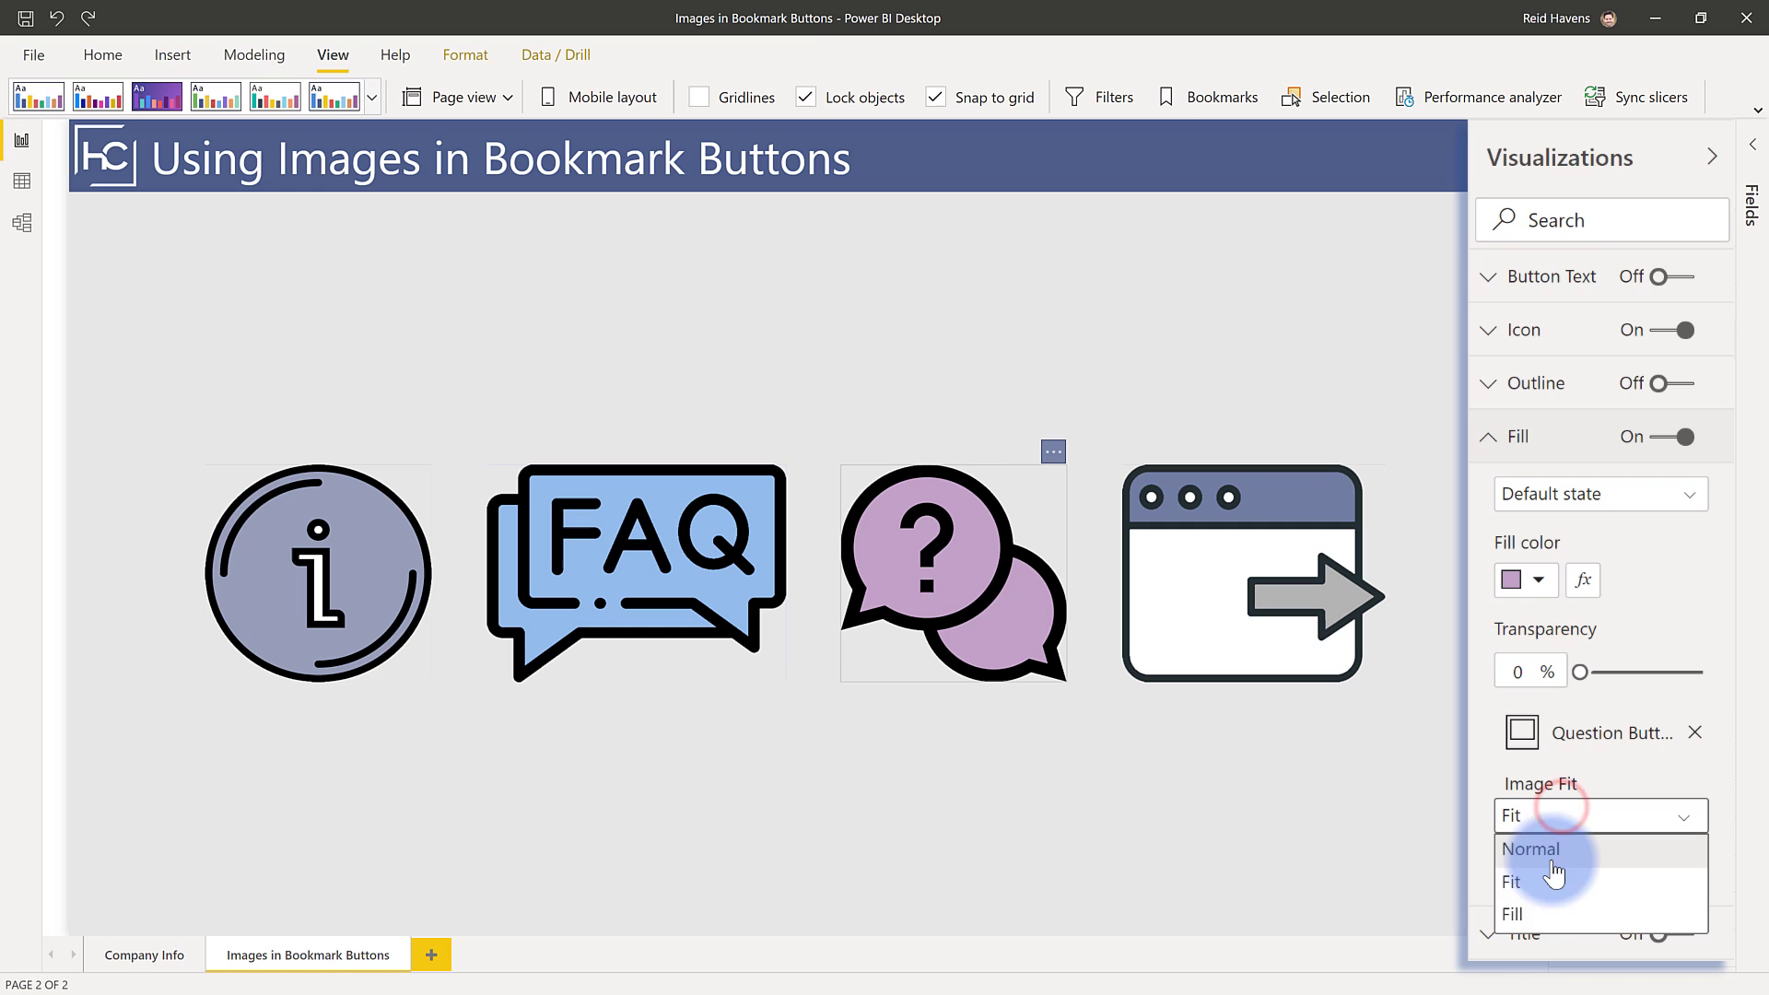
left_click(1536, 812)
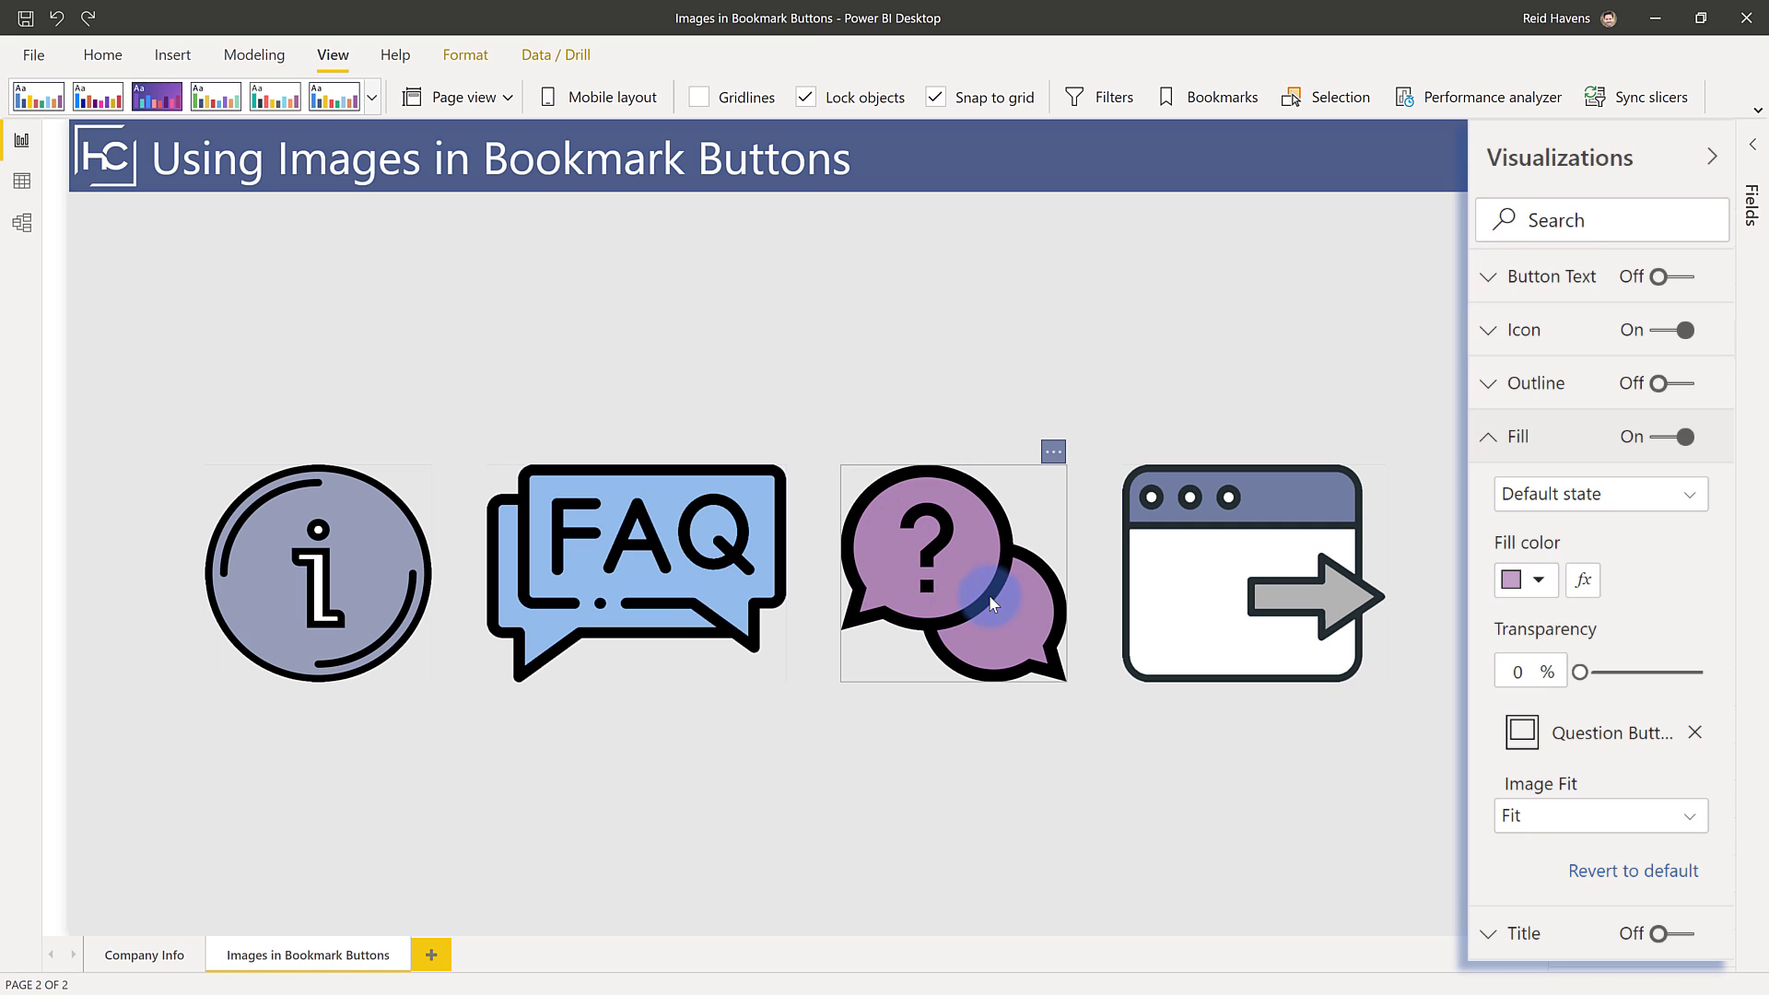
left_click(811, 96)
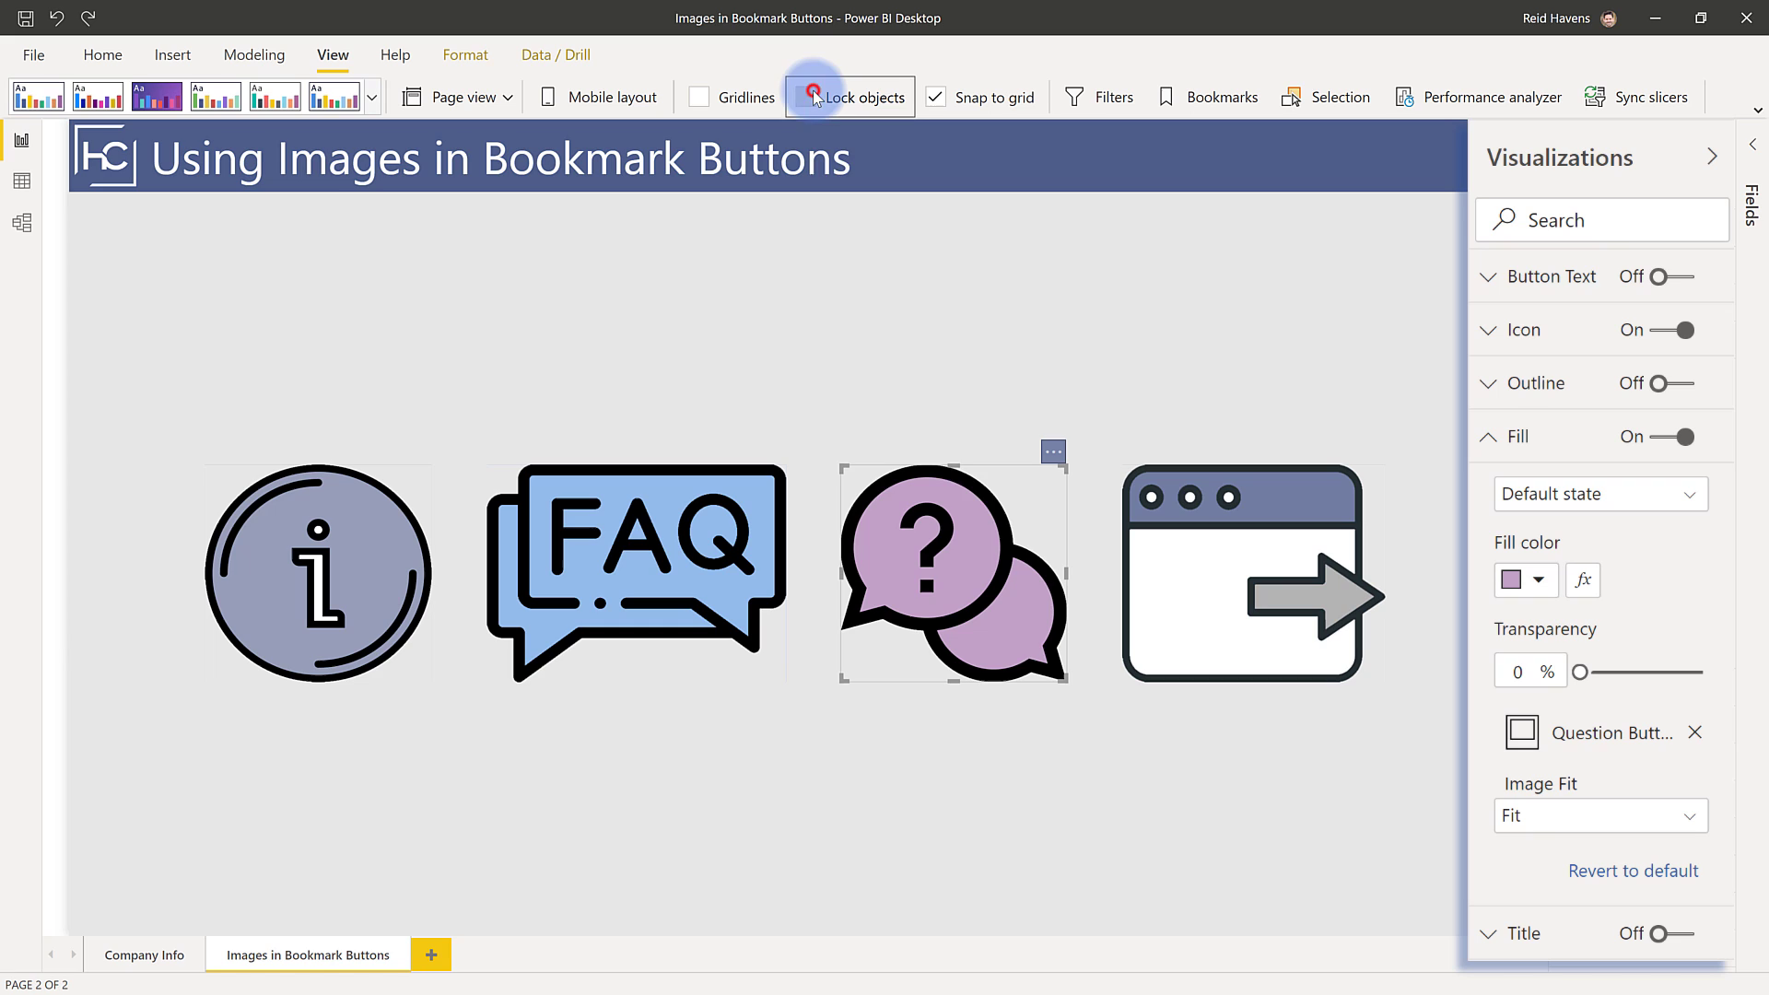
Step: Squash the question button's height from the top, then undo the resize
left_click_drag(954, 467, 960, 576)
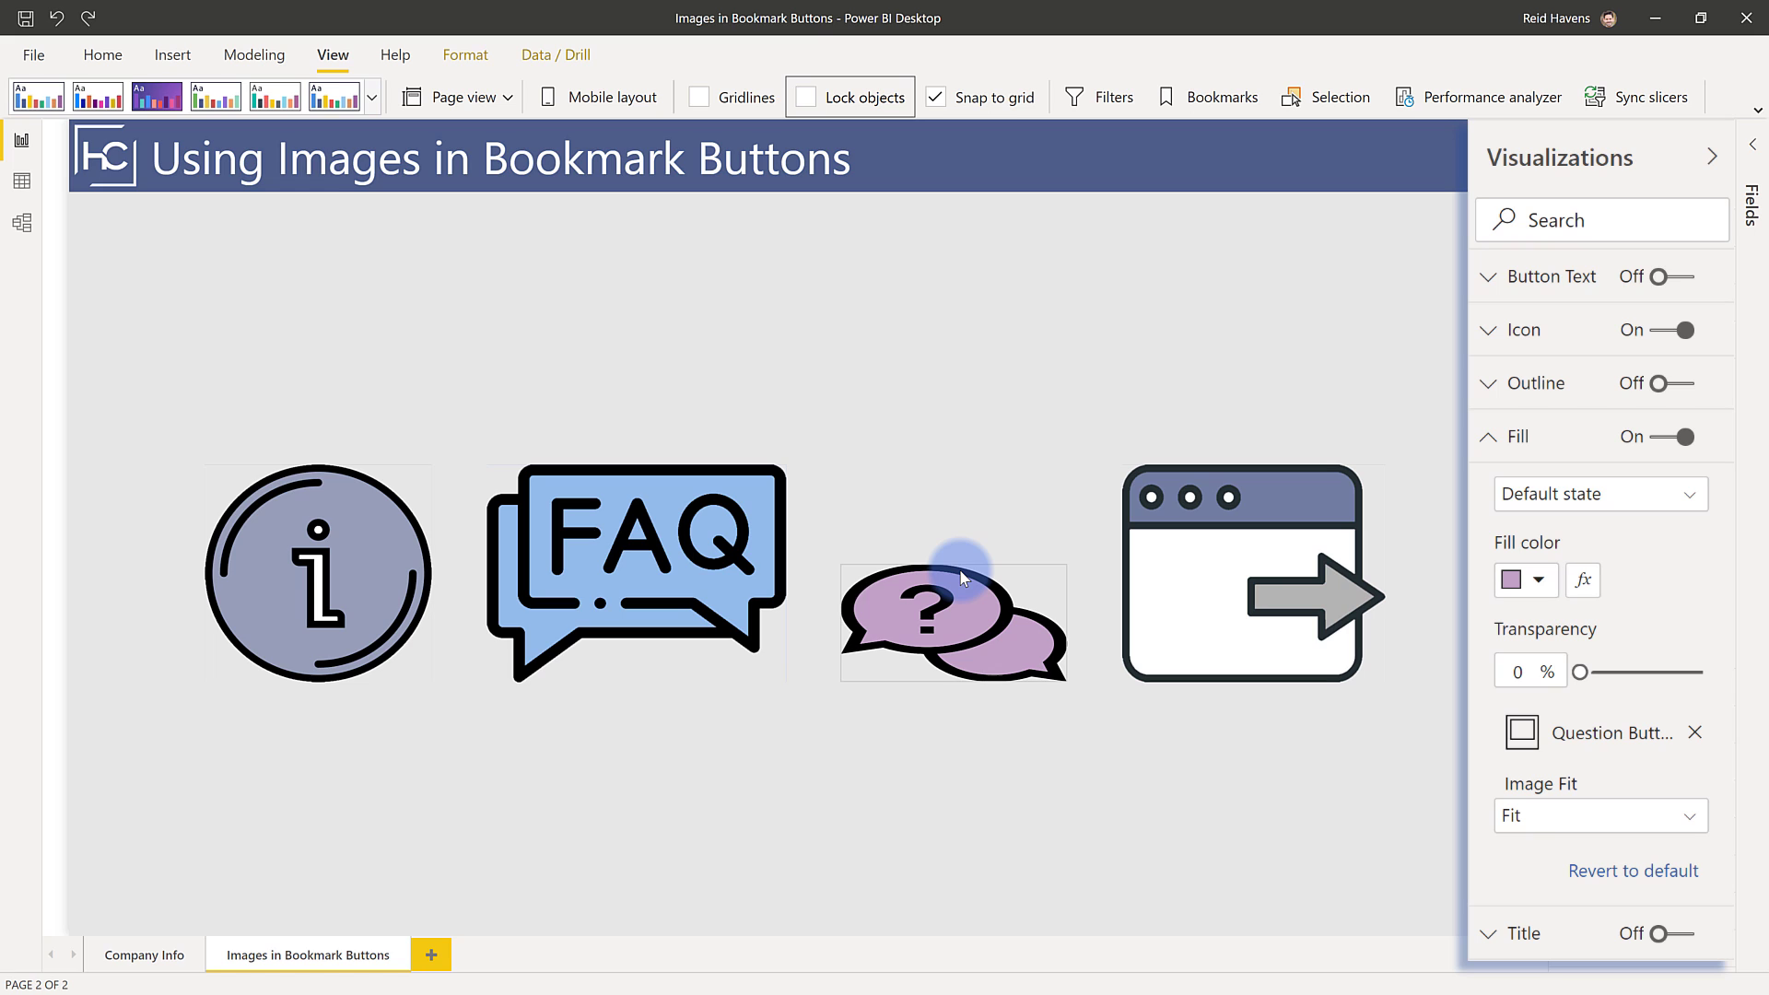
left_click(961, 577)
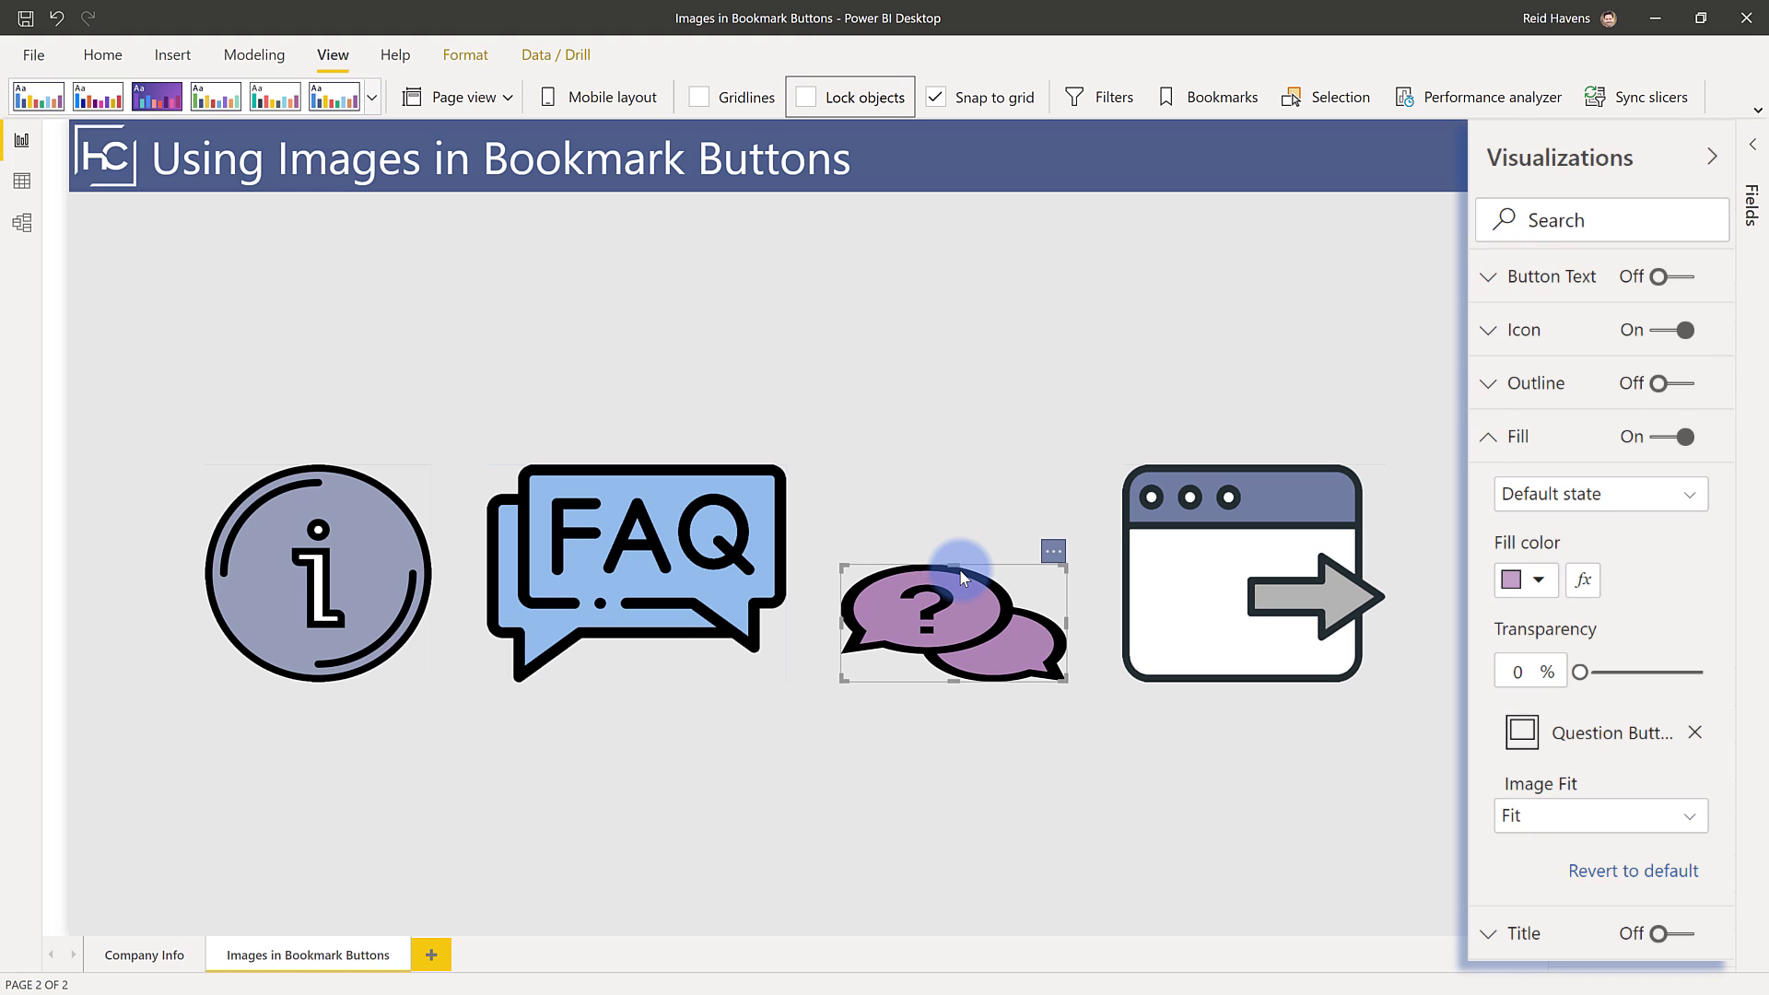
key("ctrl+z")
left_click(902, 501)
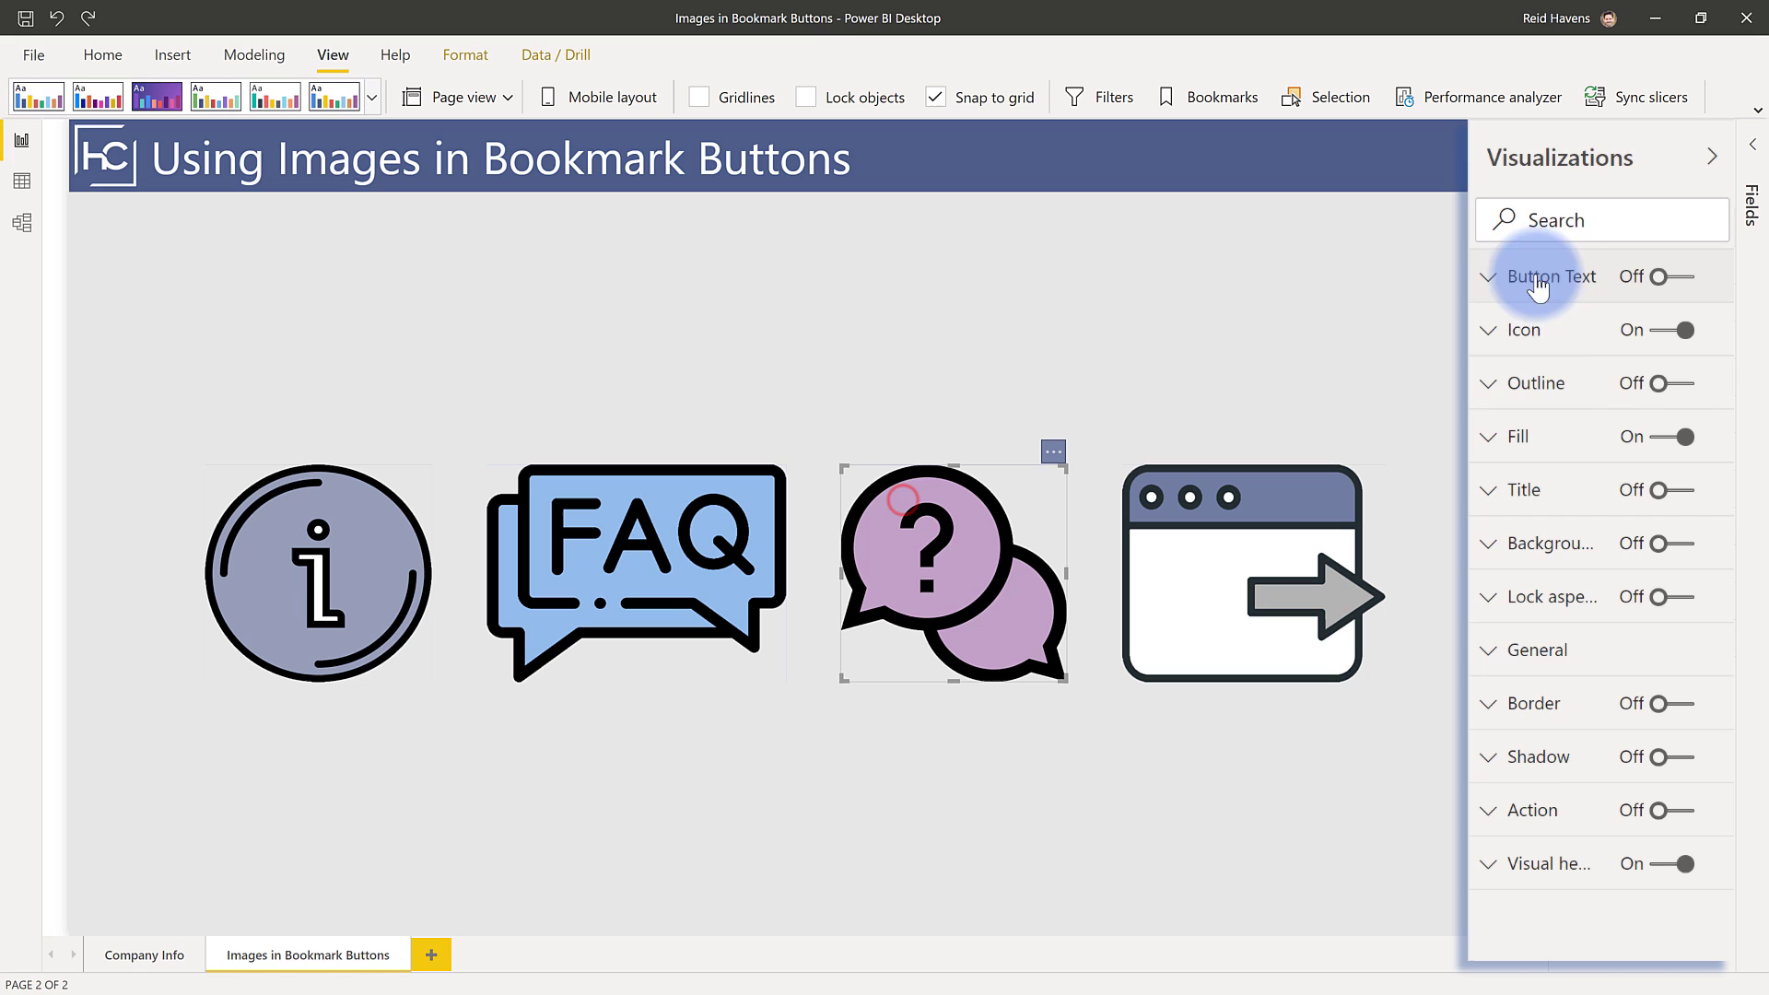
left_click(1537, 439)
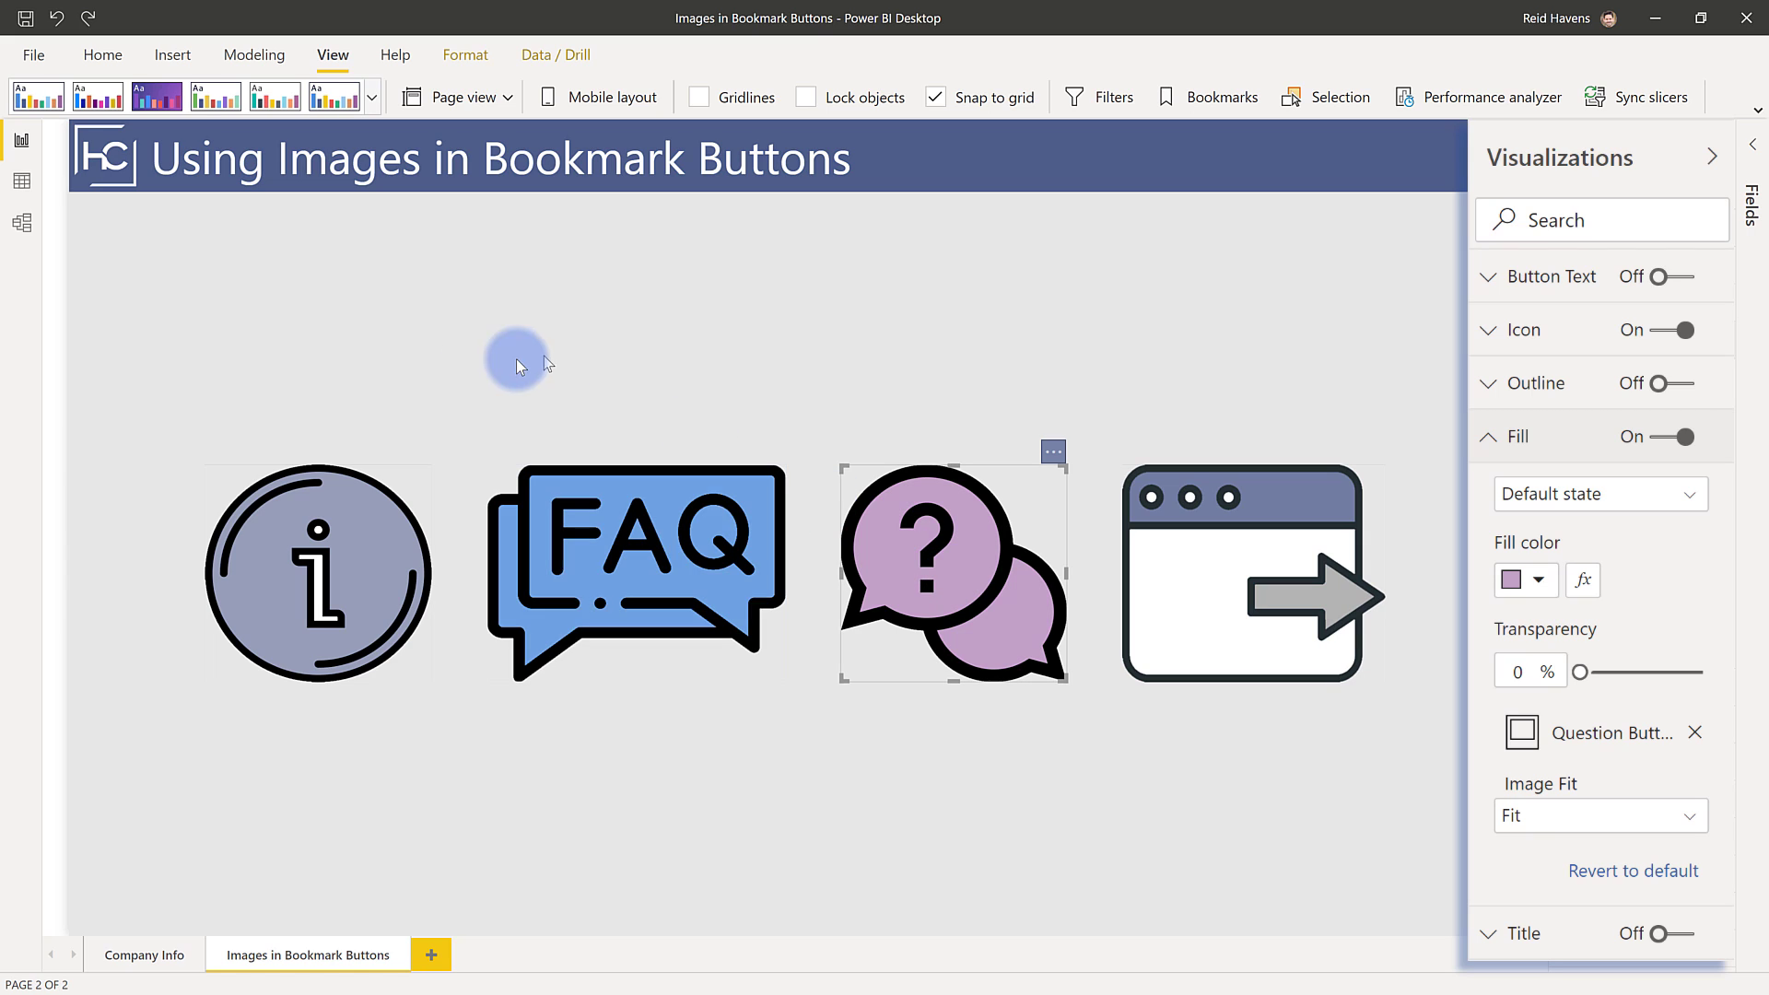
left_click(327, 523)
left_click(588, 516)
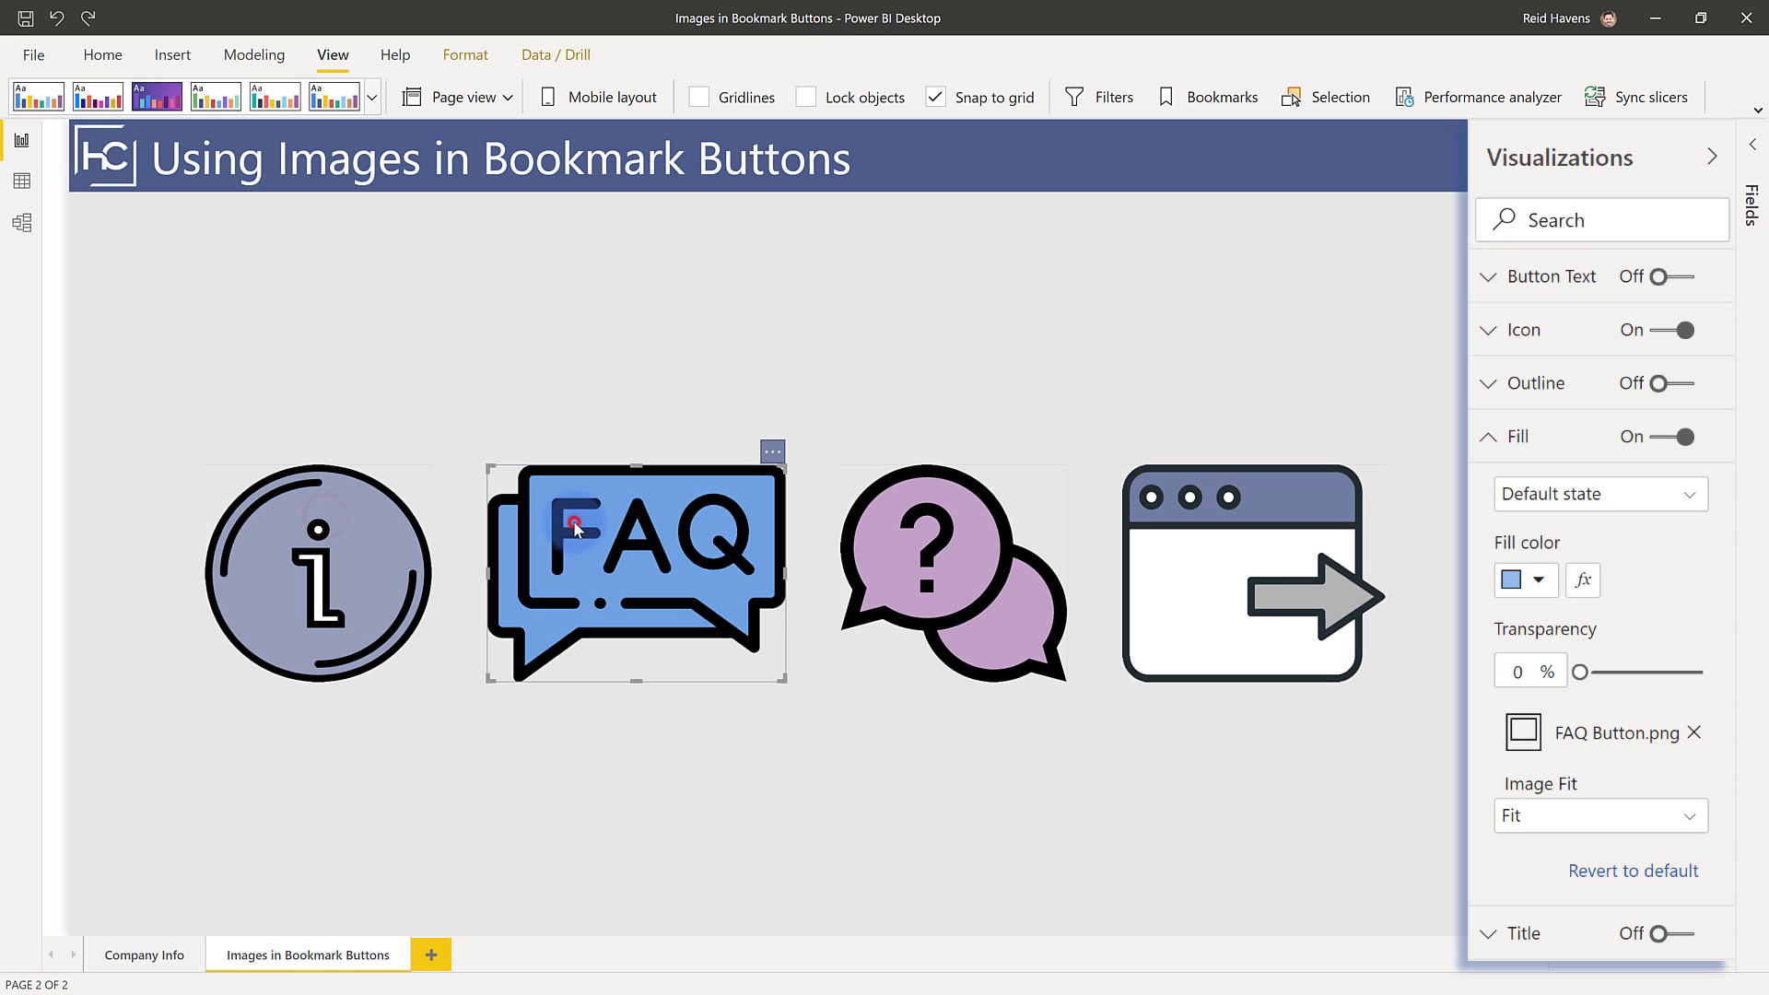
left_click(901, 549)
left_click(1256, 544)
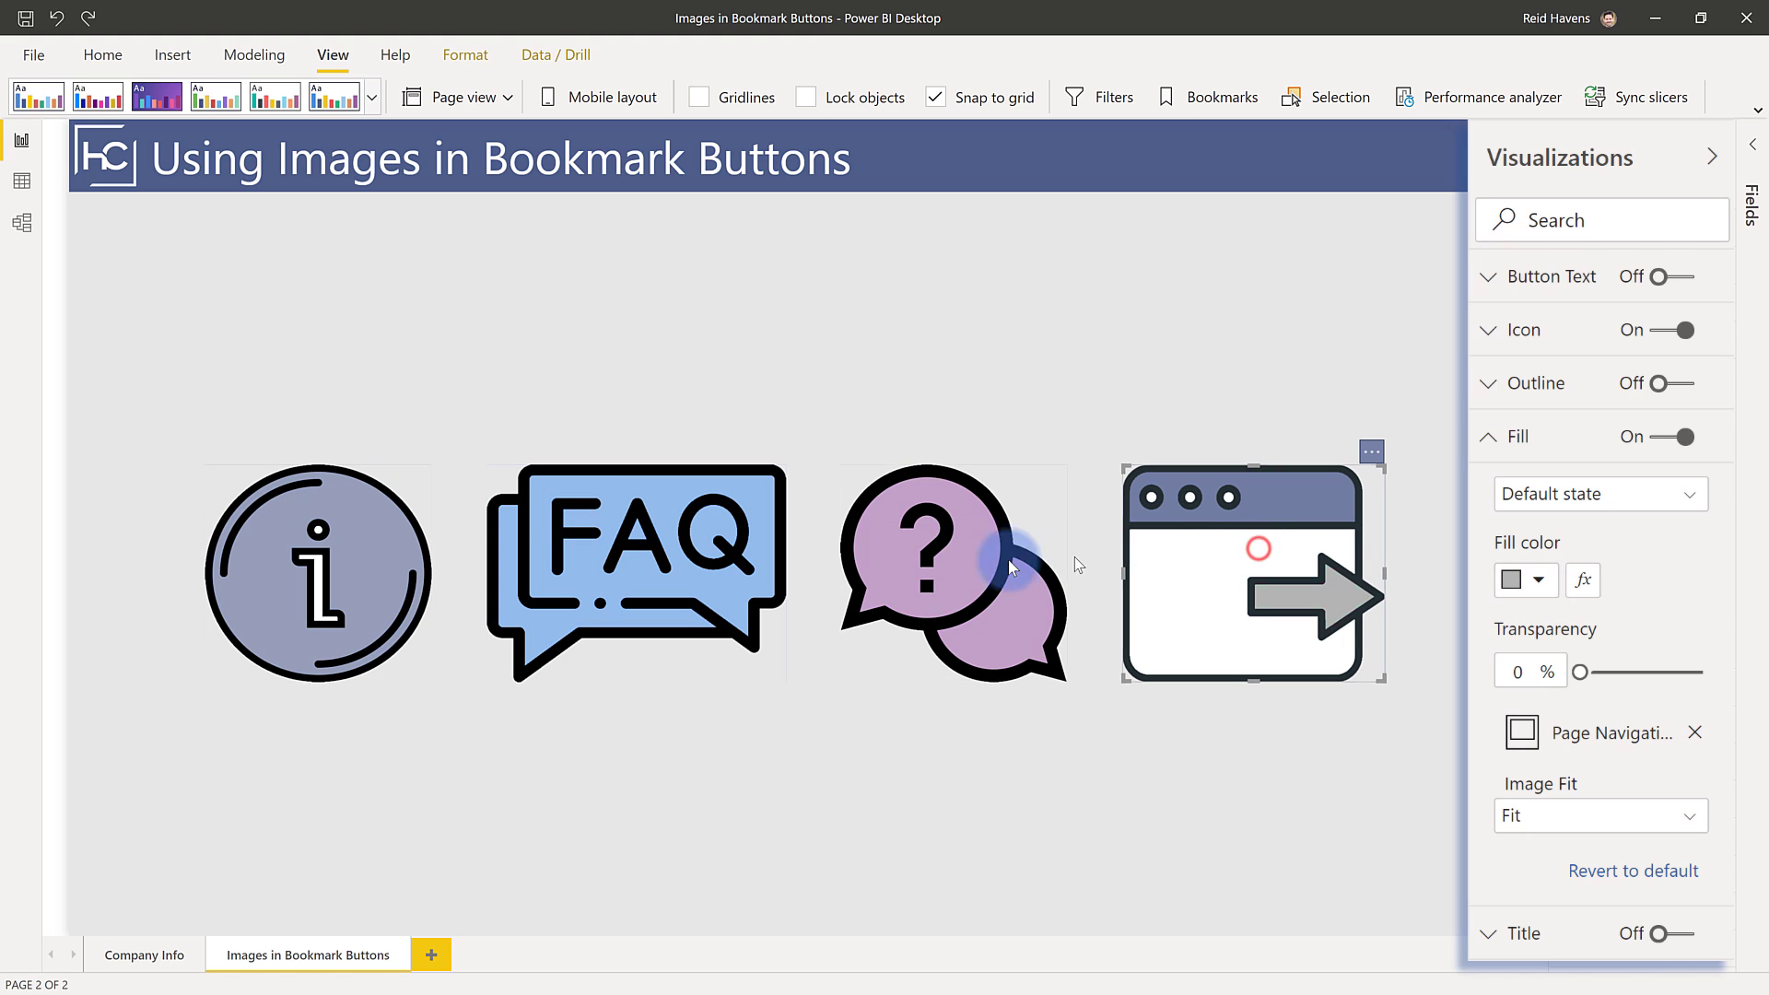
left_click(968, 561)
left_click(902, 426)
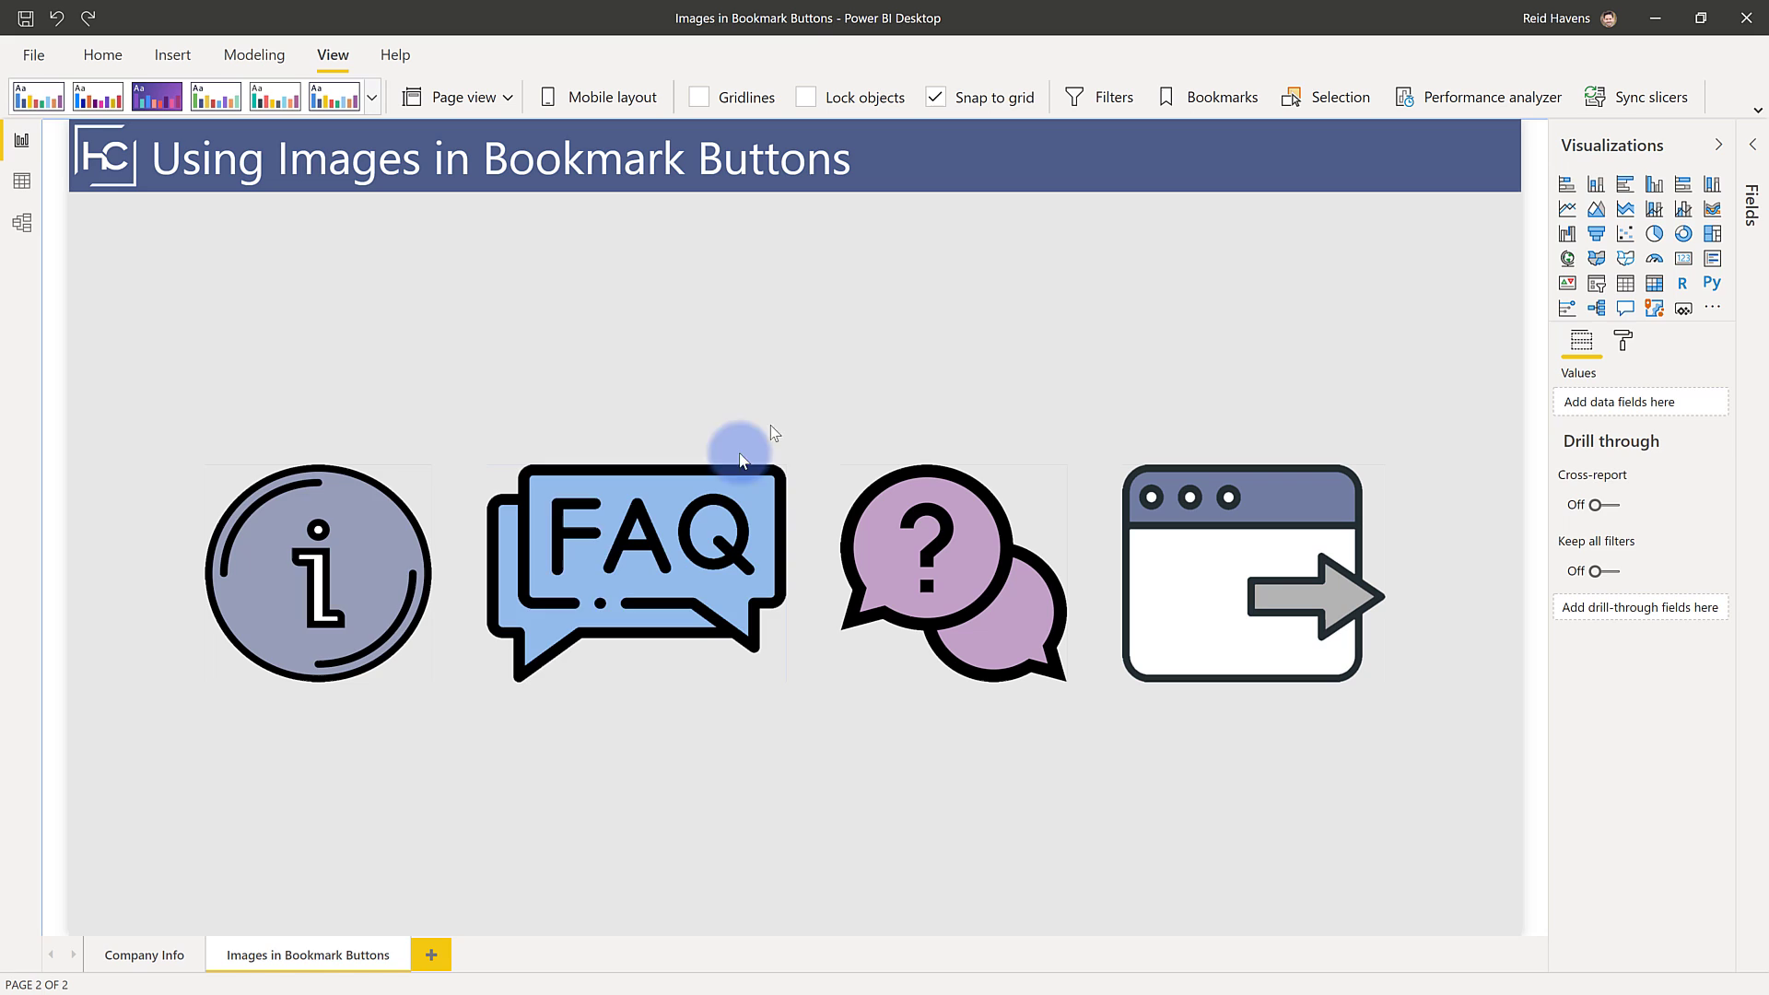
left_click(268, 571)
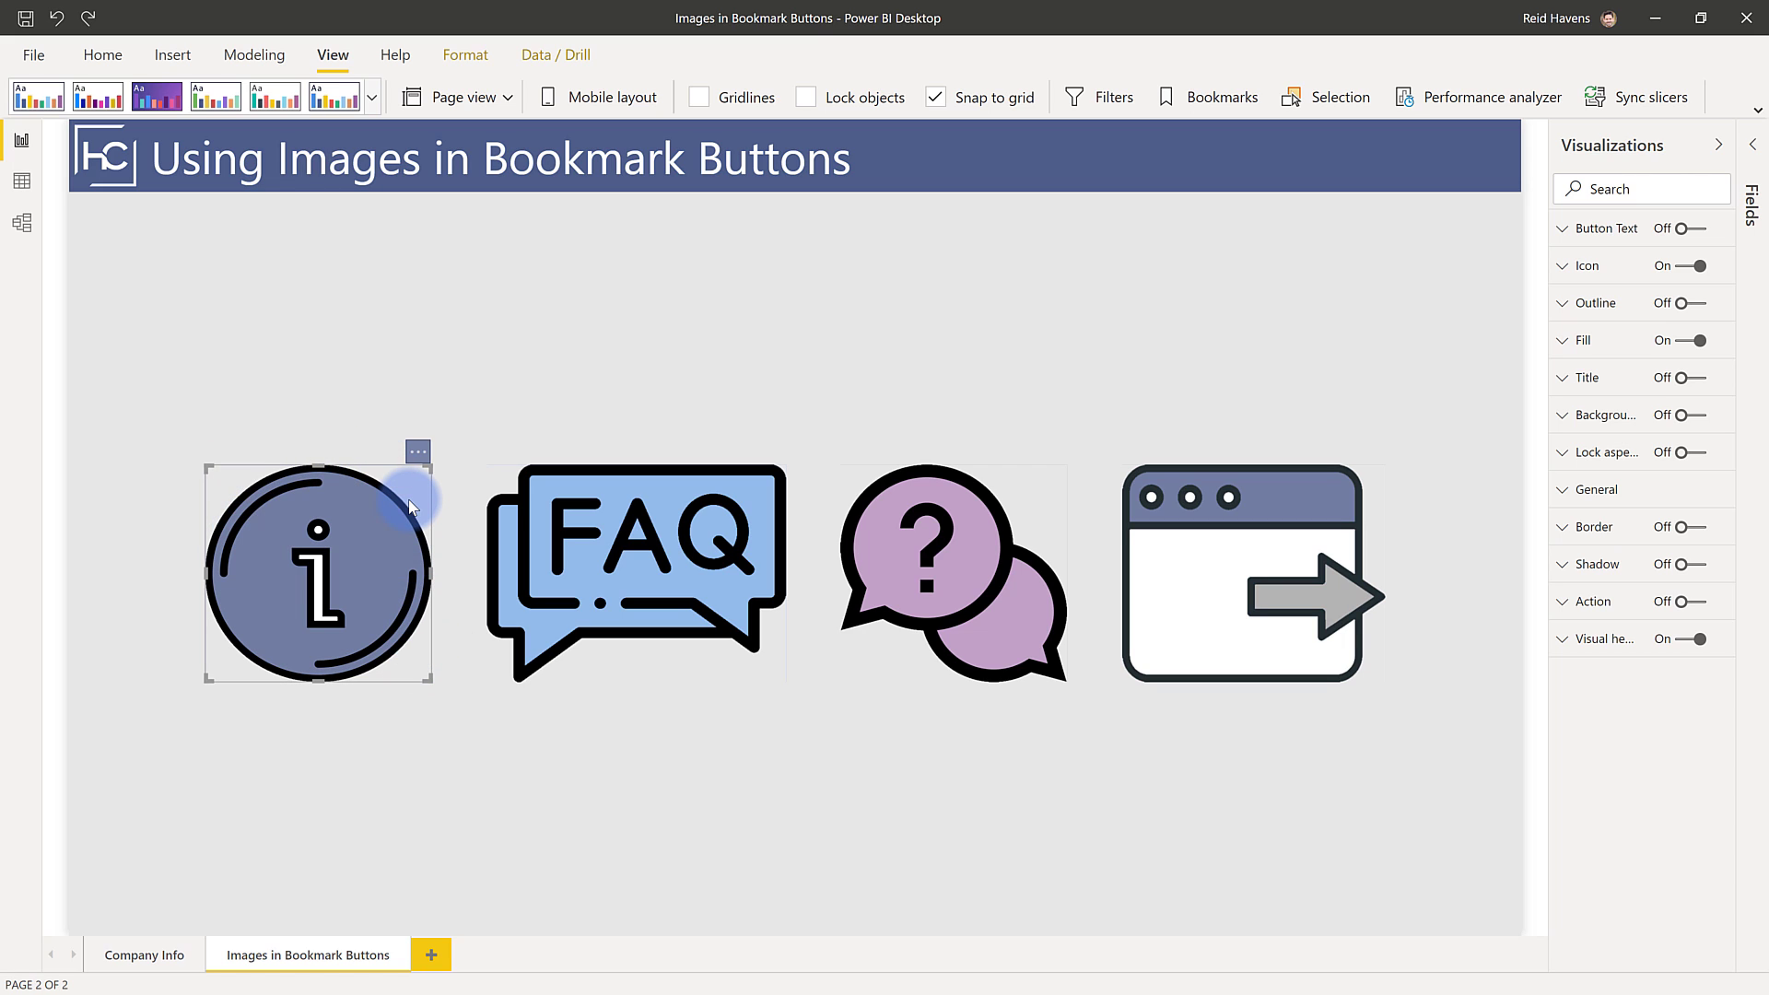
left_click(594, 505)
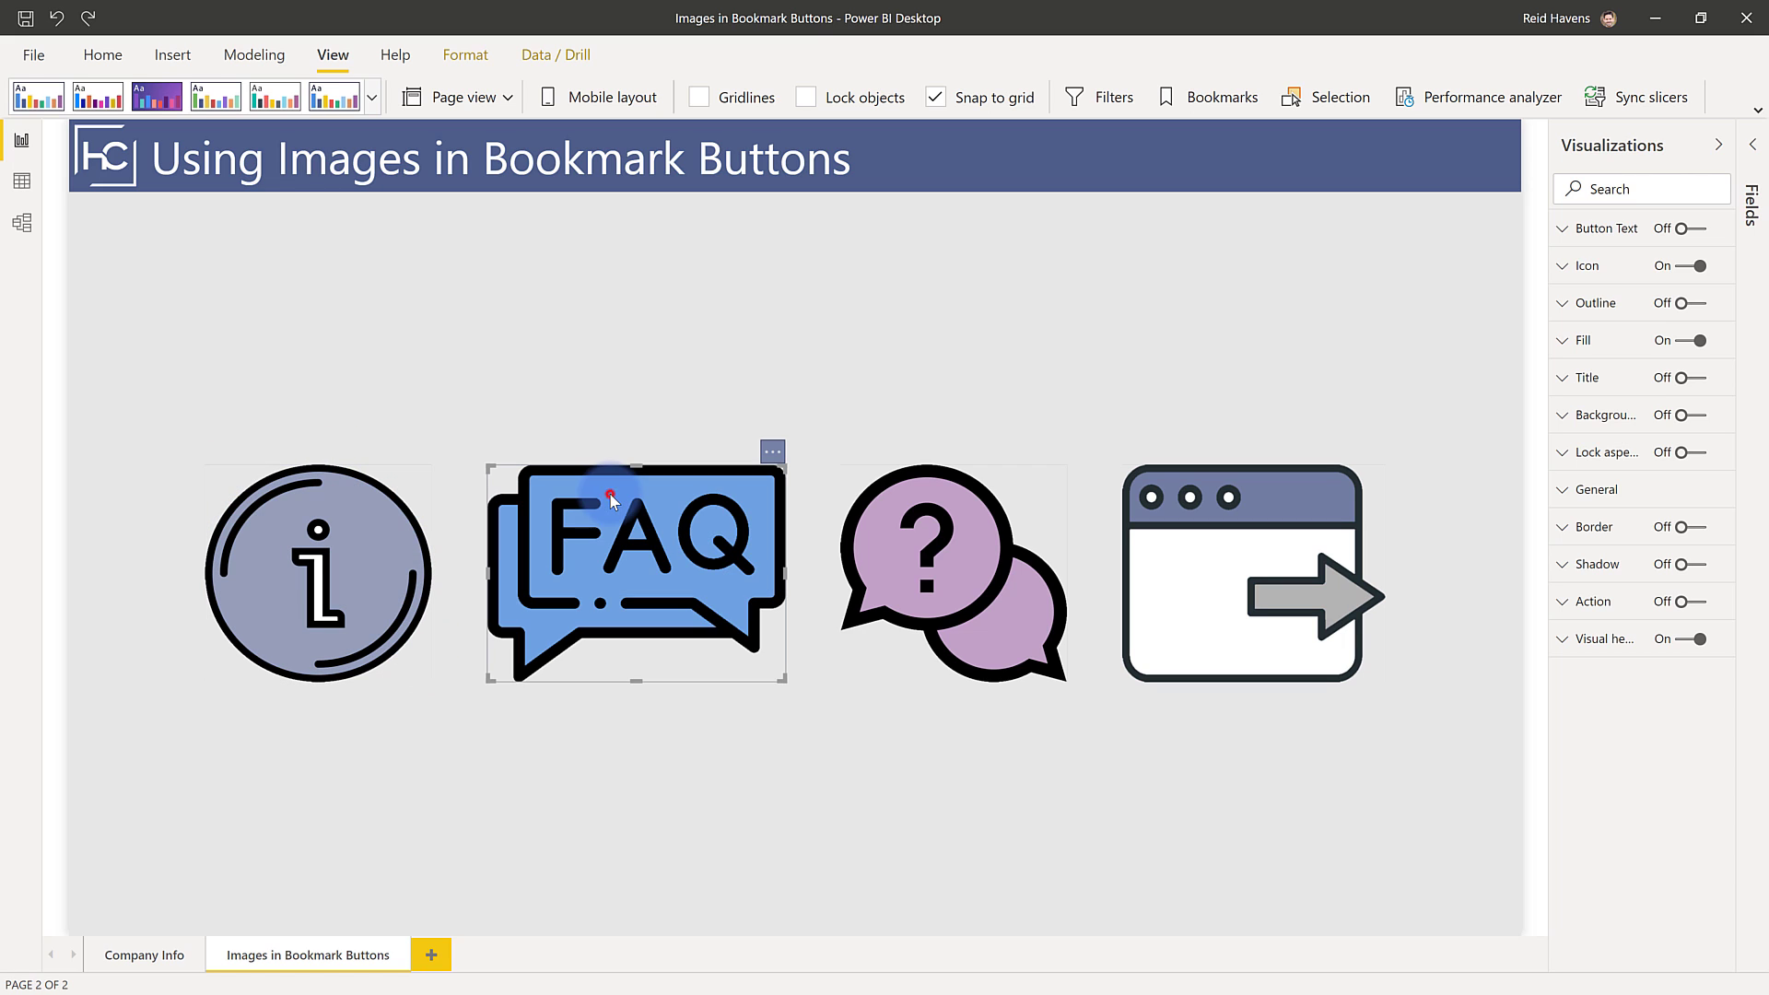
left_click(962, 560)
left_click(1172, 553)
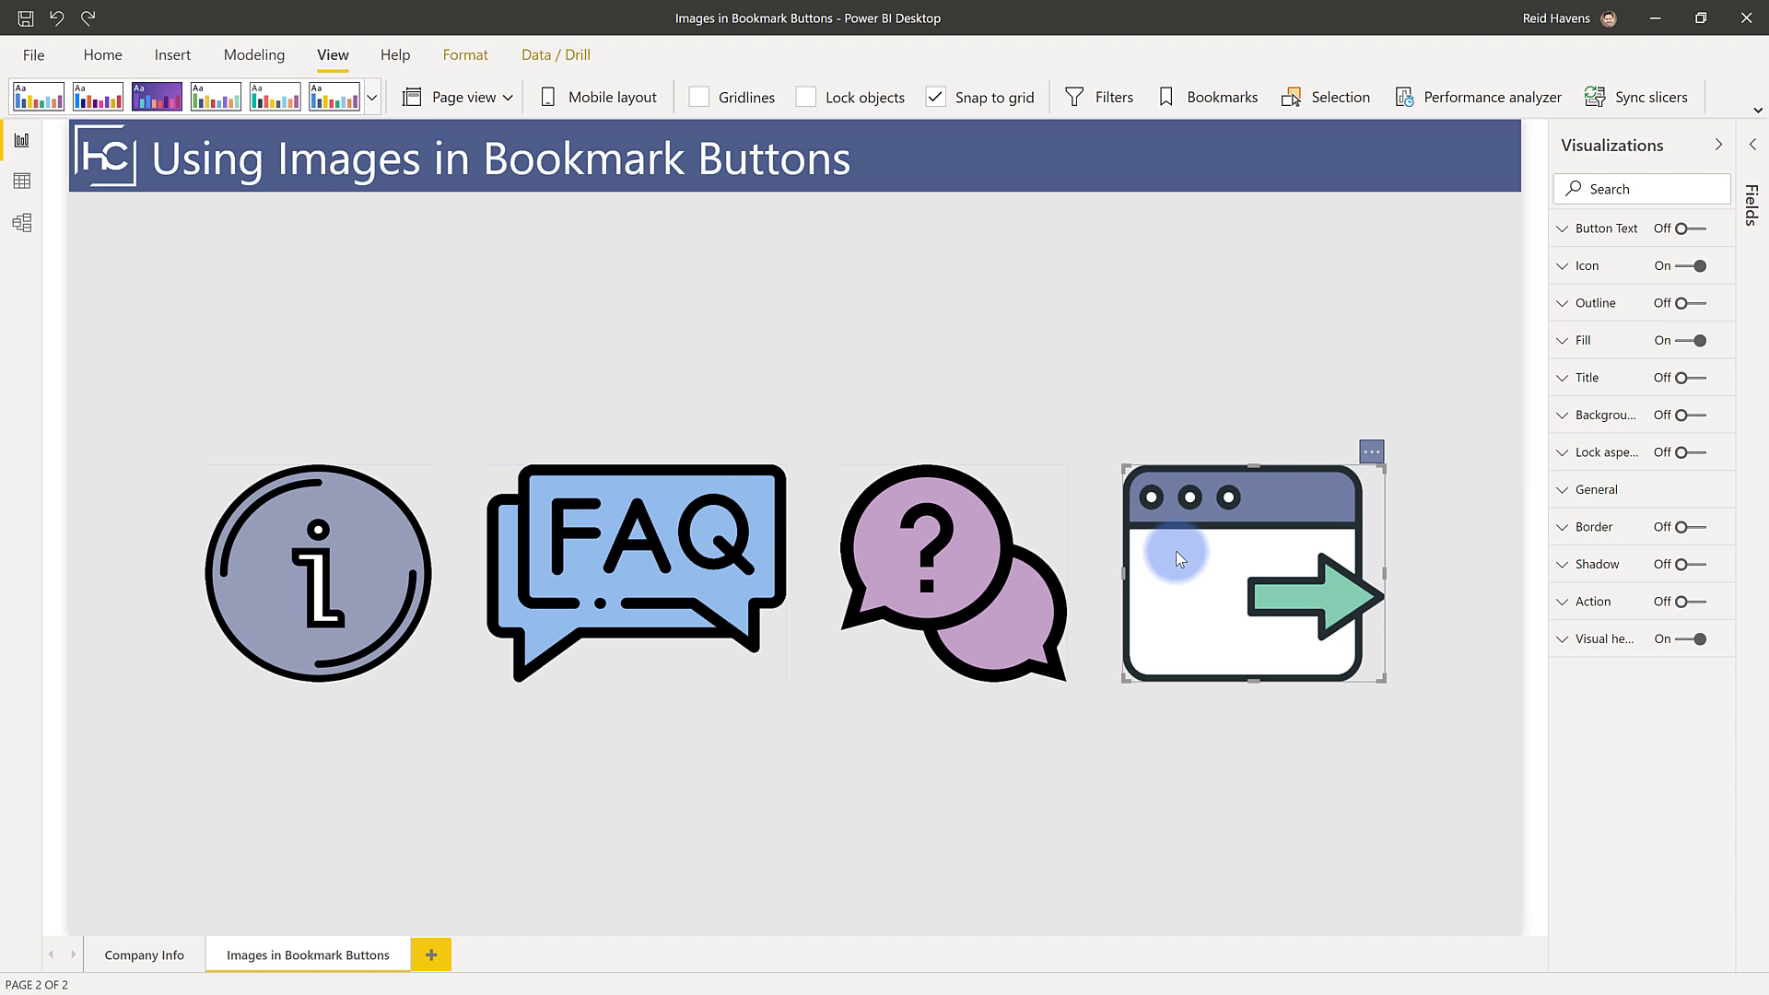